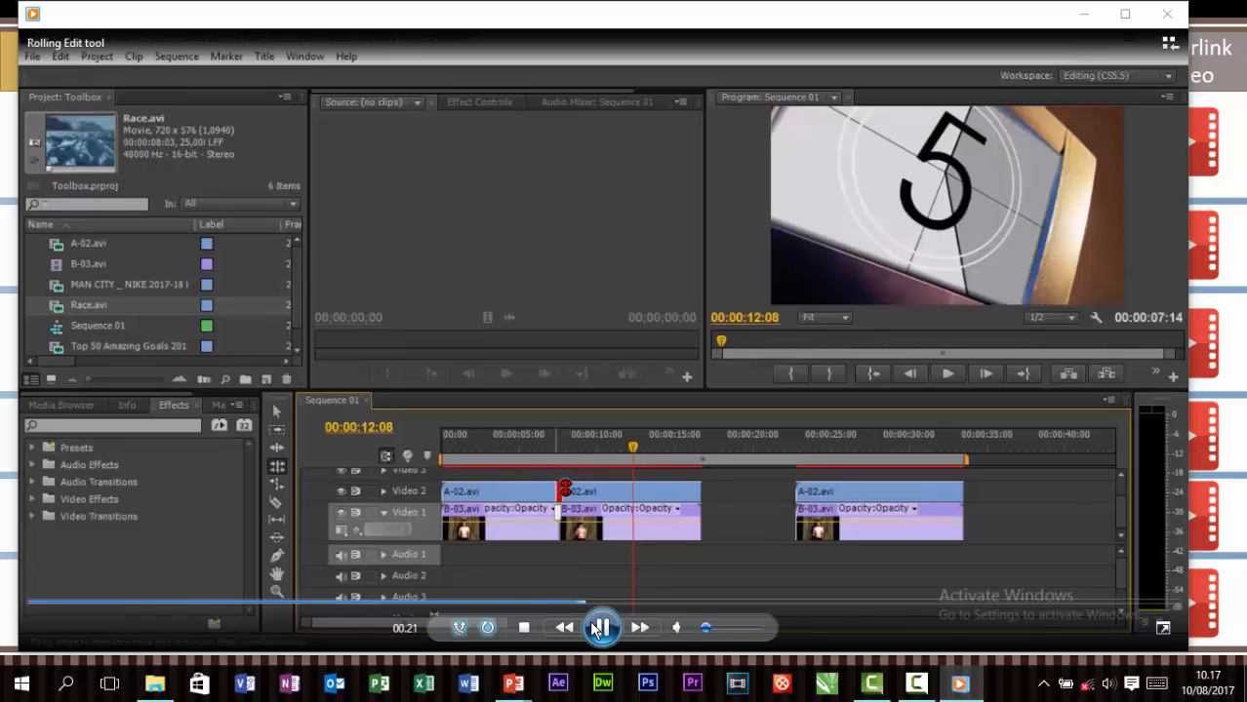
# Watch the rest of the Rolling Edit tool video, pausing at the edit-point adjustments between the A-02.avi clips, and close it.
pyautogui.click(598, 628)
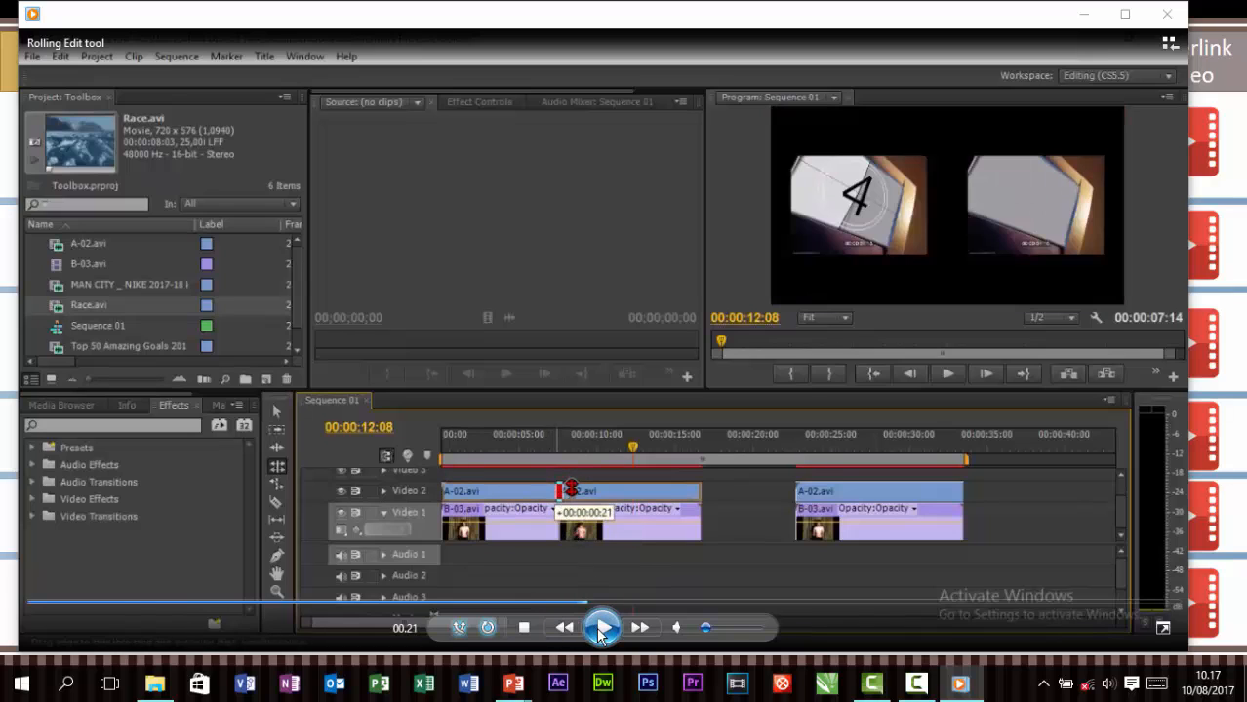
pyautogui.click(598, 628)
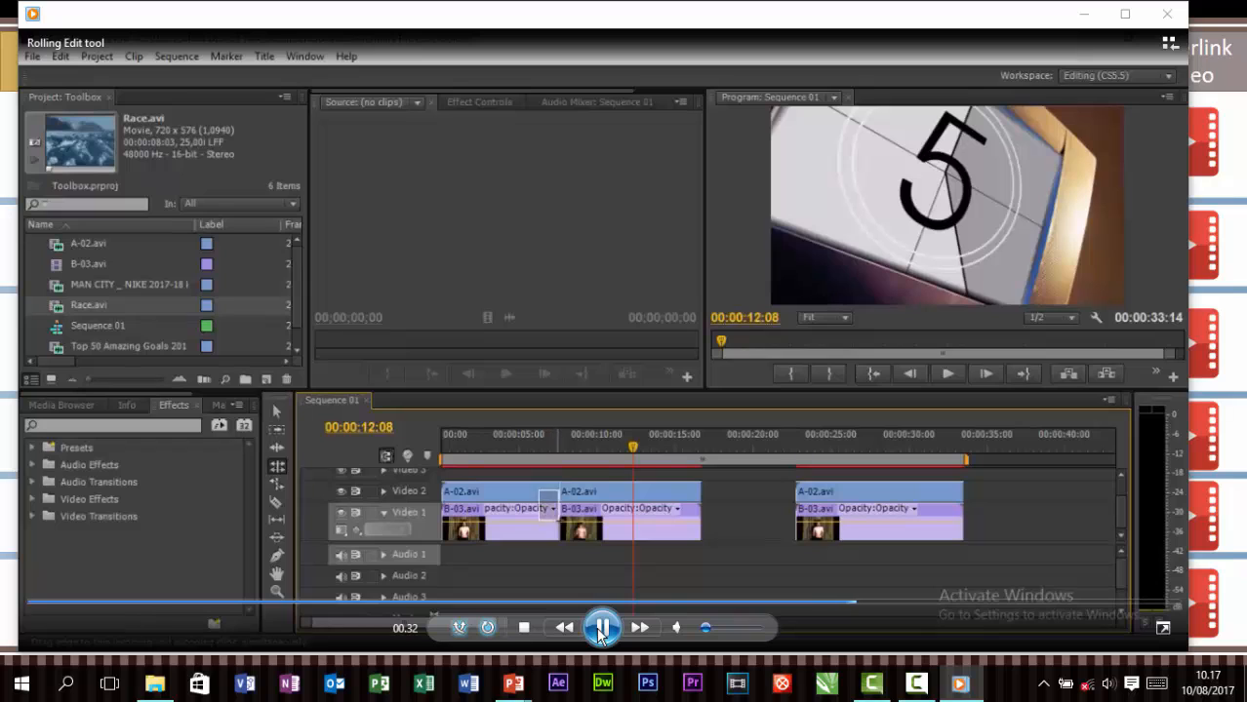
pyautogui.click(601, 629)
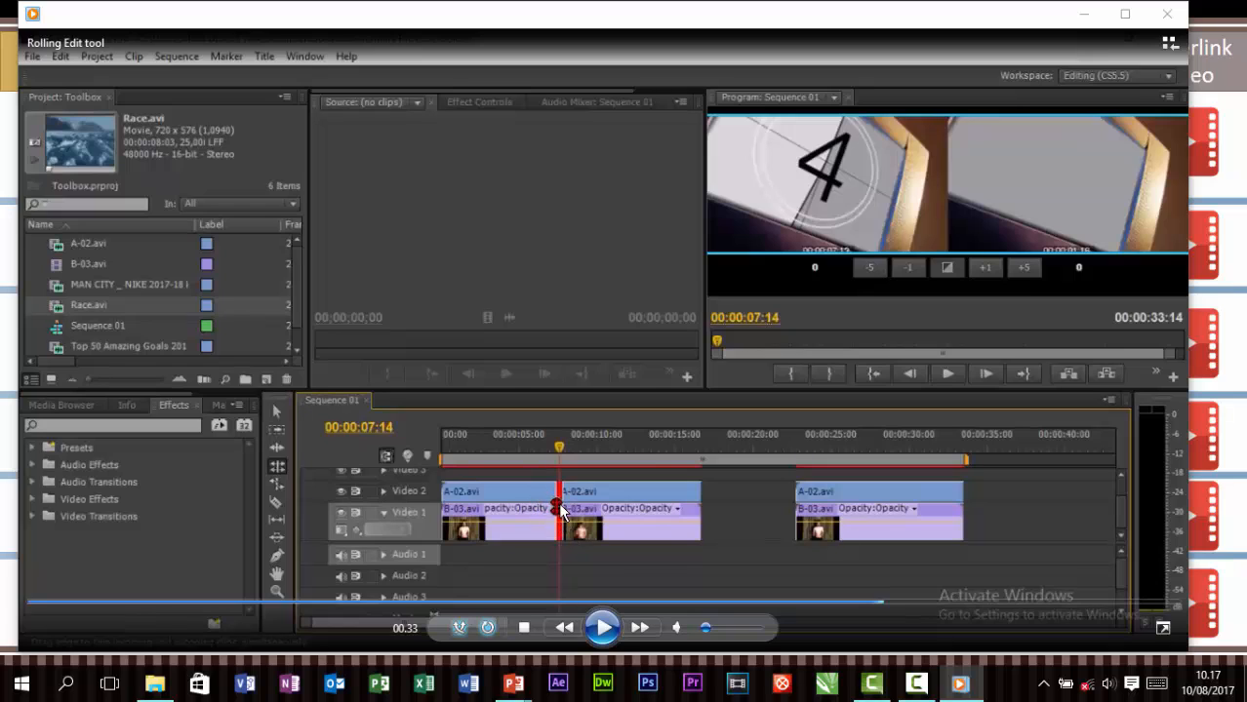
pyautogui.click(601, 628)
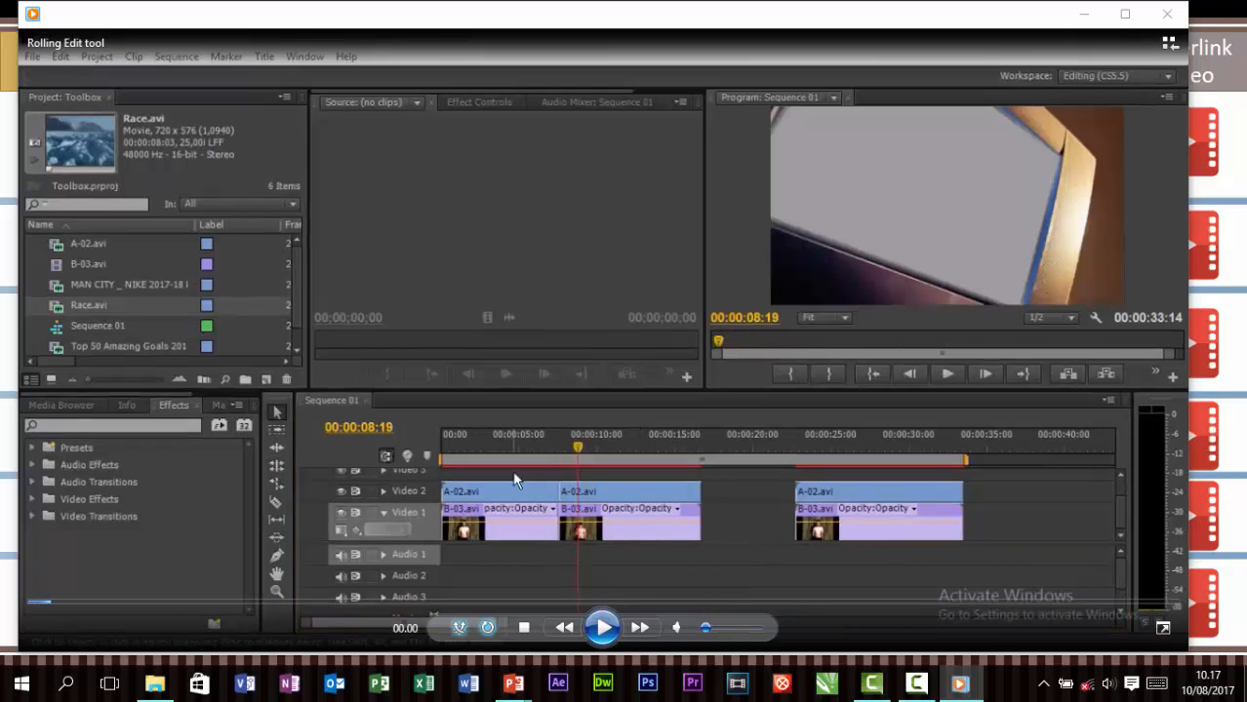
pyautogui.click(1152, 23)
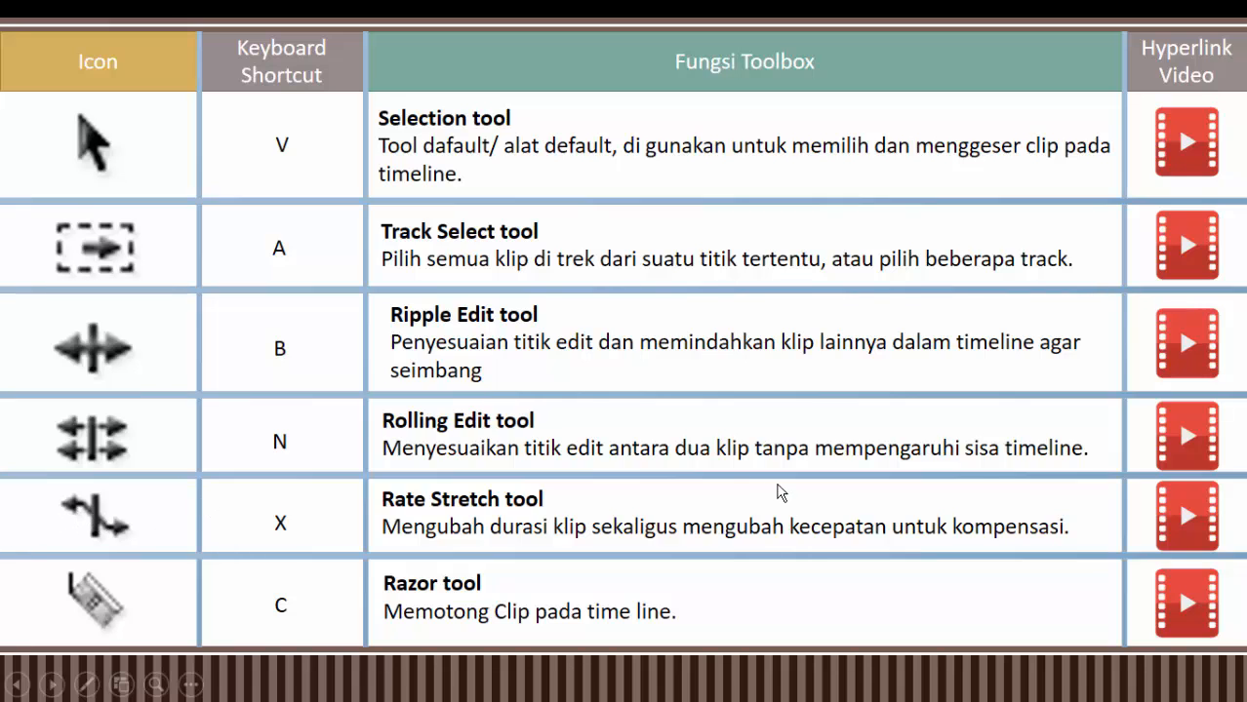
# Open the Rate Stretch tool video linked on the toolbox slide and skip ahead in its playback.
pyautogui.click(1173, 520)
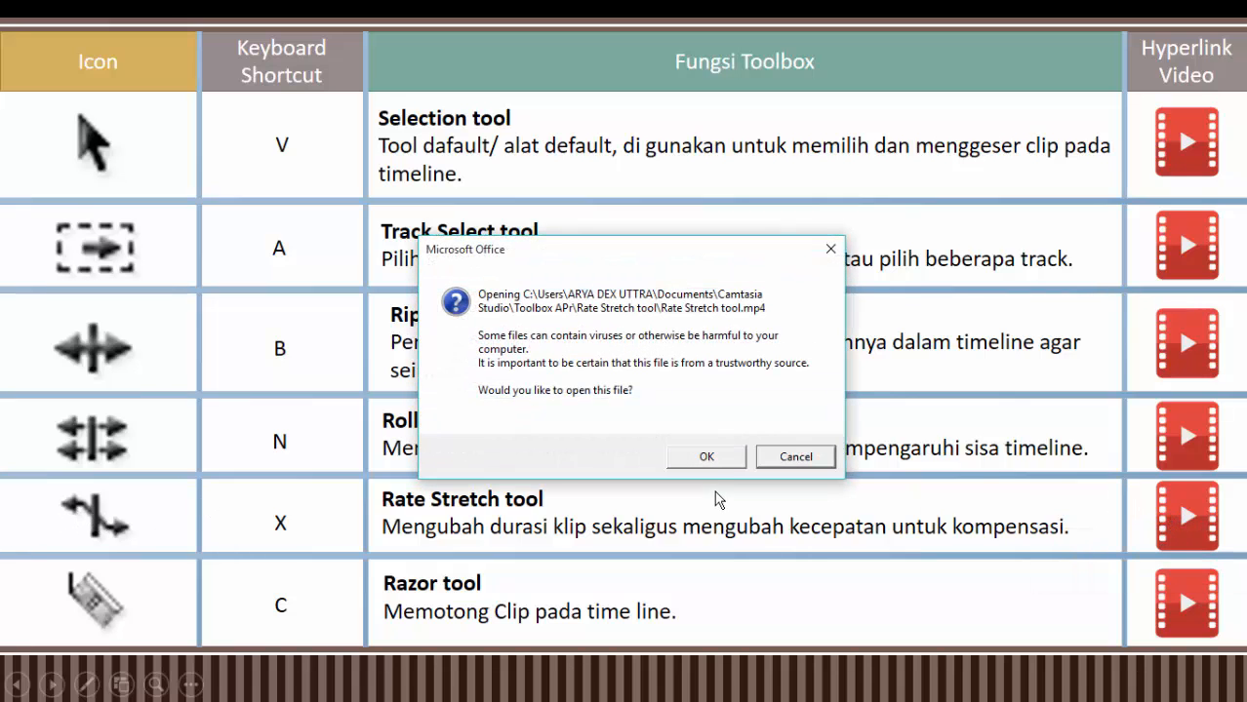
pyautogui.click(706, 458)
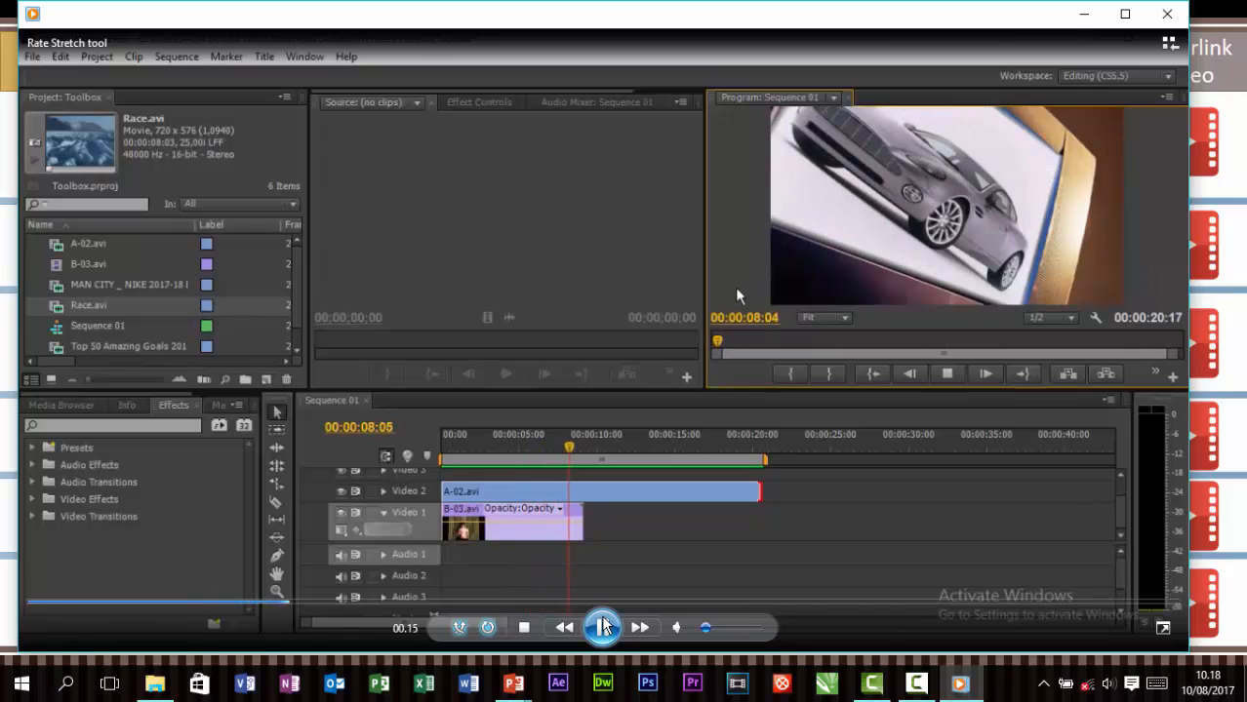
pyautogui.click(481, 603)
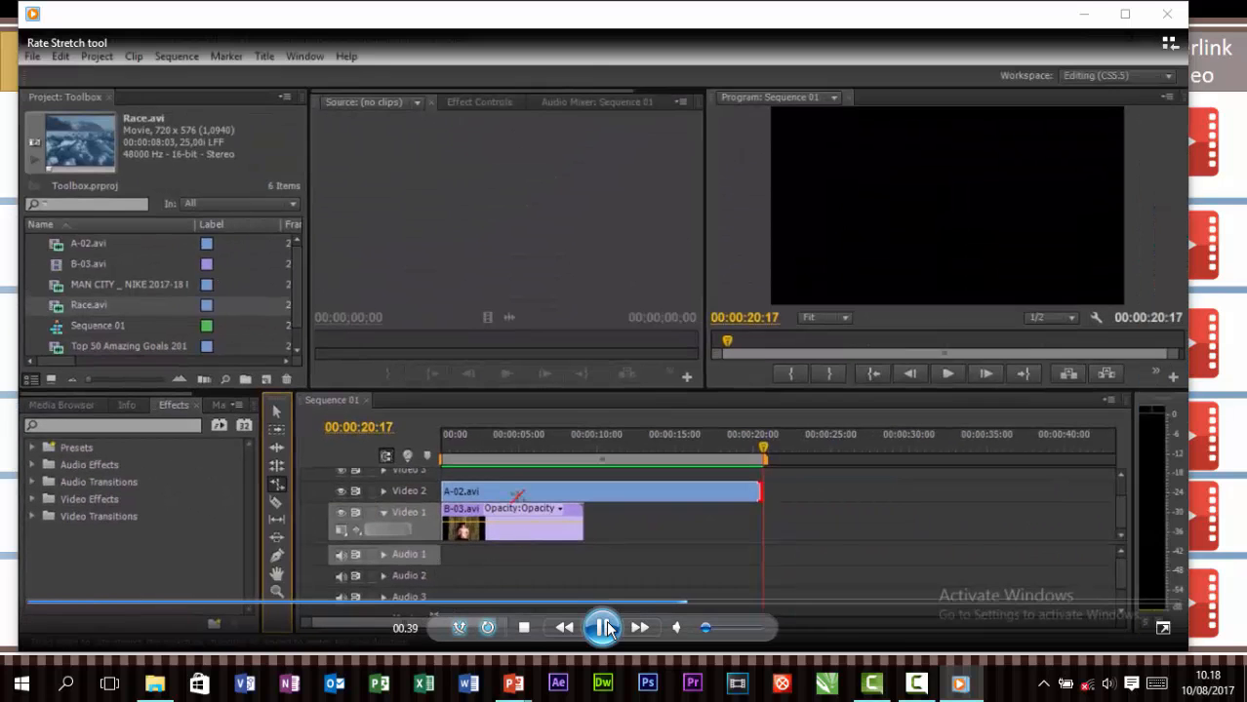
# Play the Rate Stretch tool video with pauses around the A-02.avi clip's duration change, and close it.
pyautogui.click(605, 627)
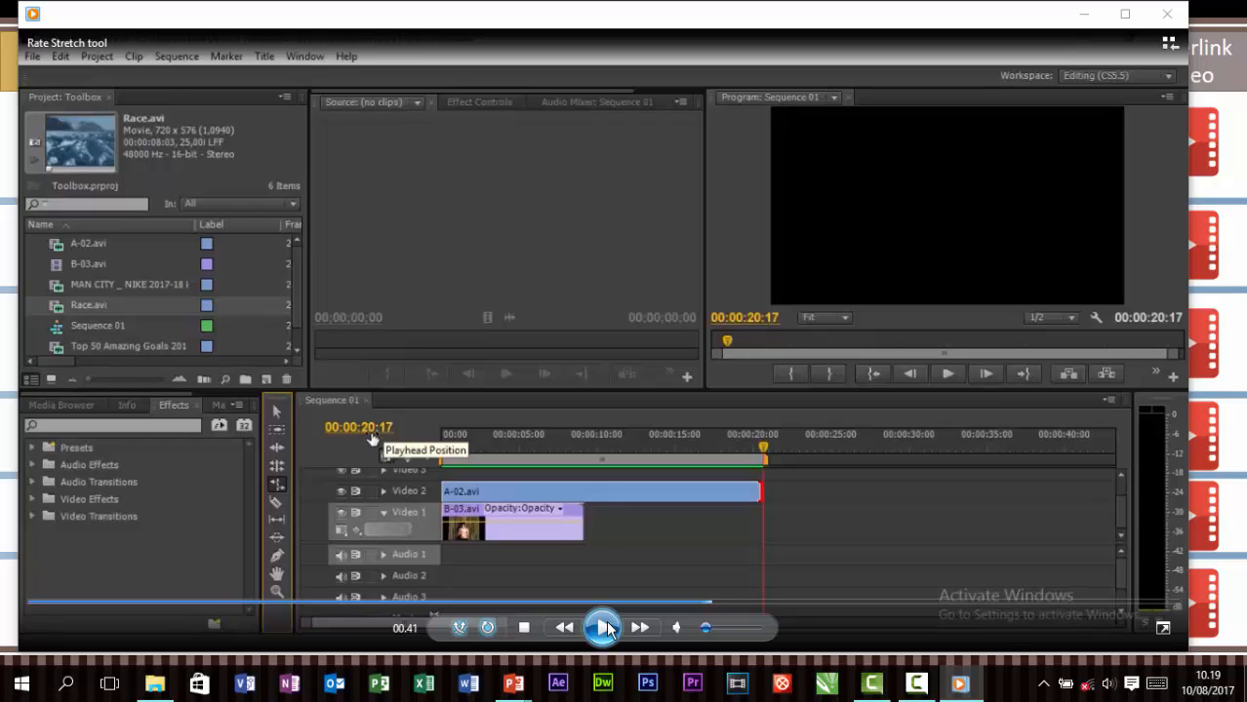
pyautogui.click(606, 627)
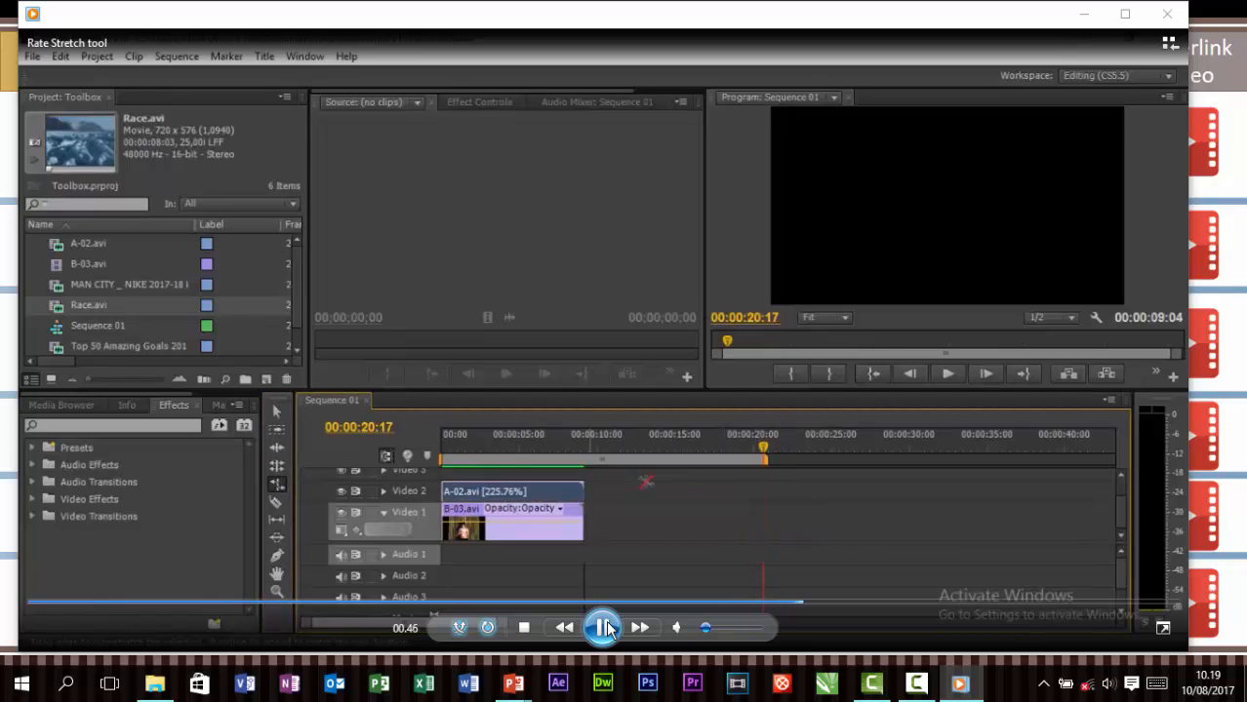
pyautogui.click(606, 627)
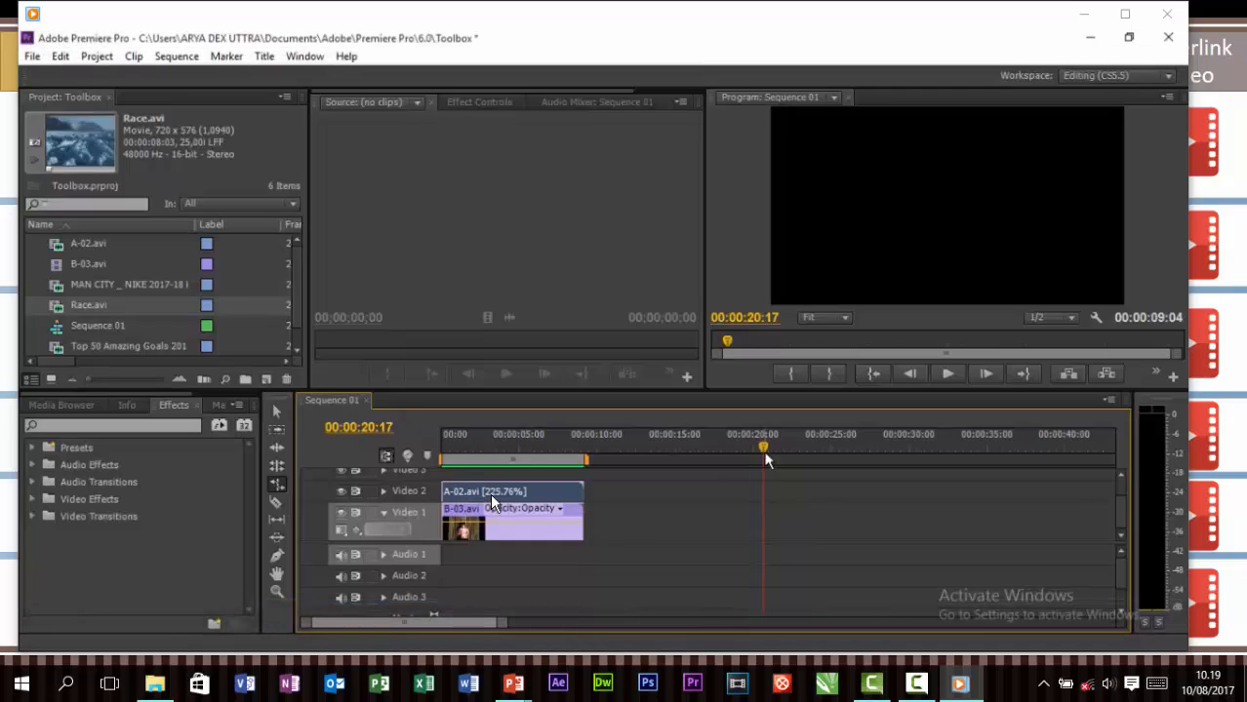
pyautogui.moveTo(509, 484)
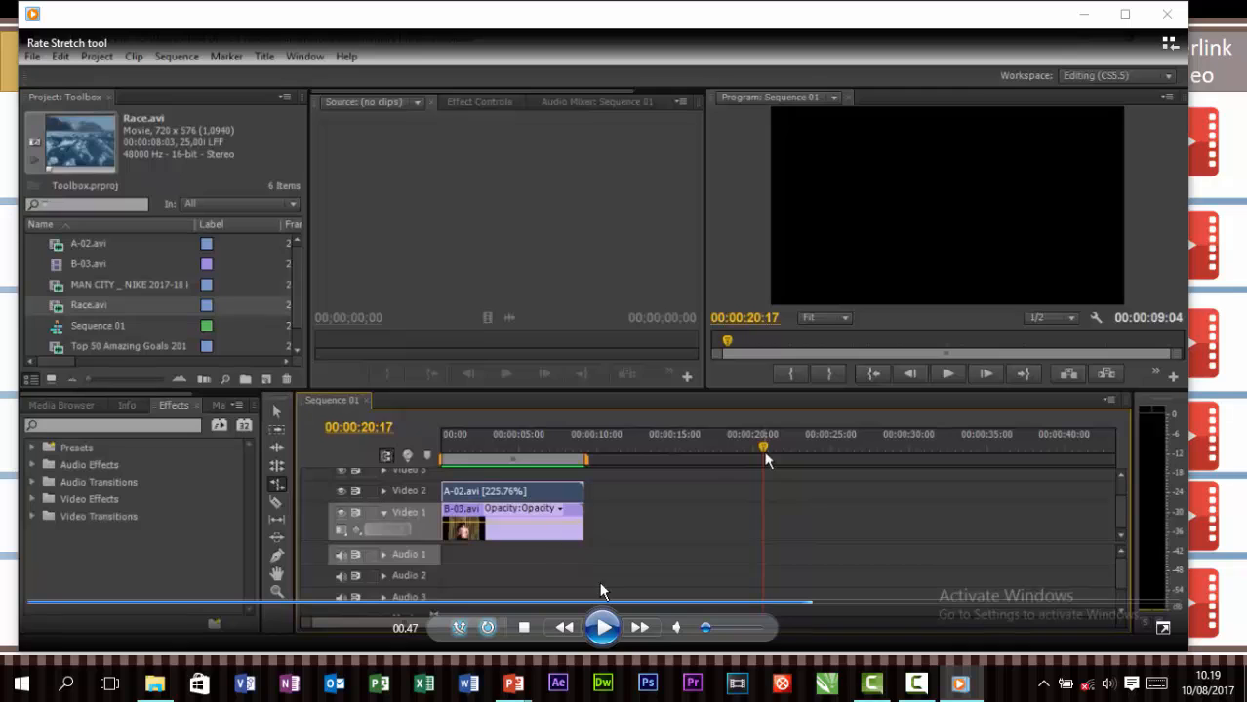
pyautogui.click(604, 627)
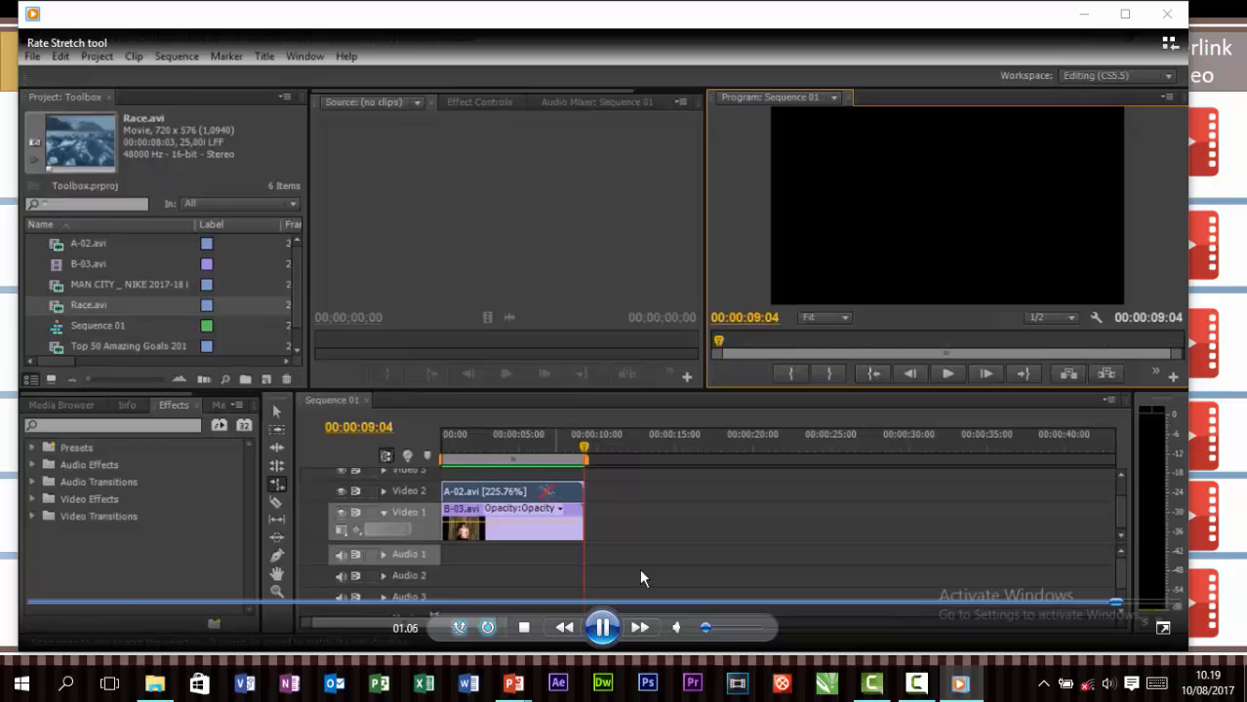
pyautogui.click(618, 630)
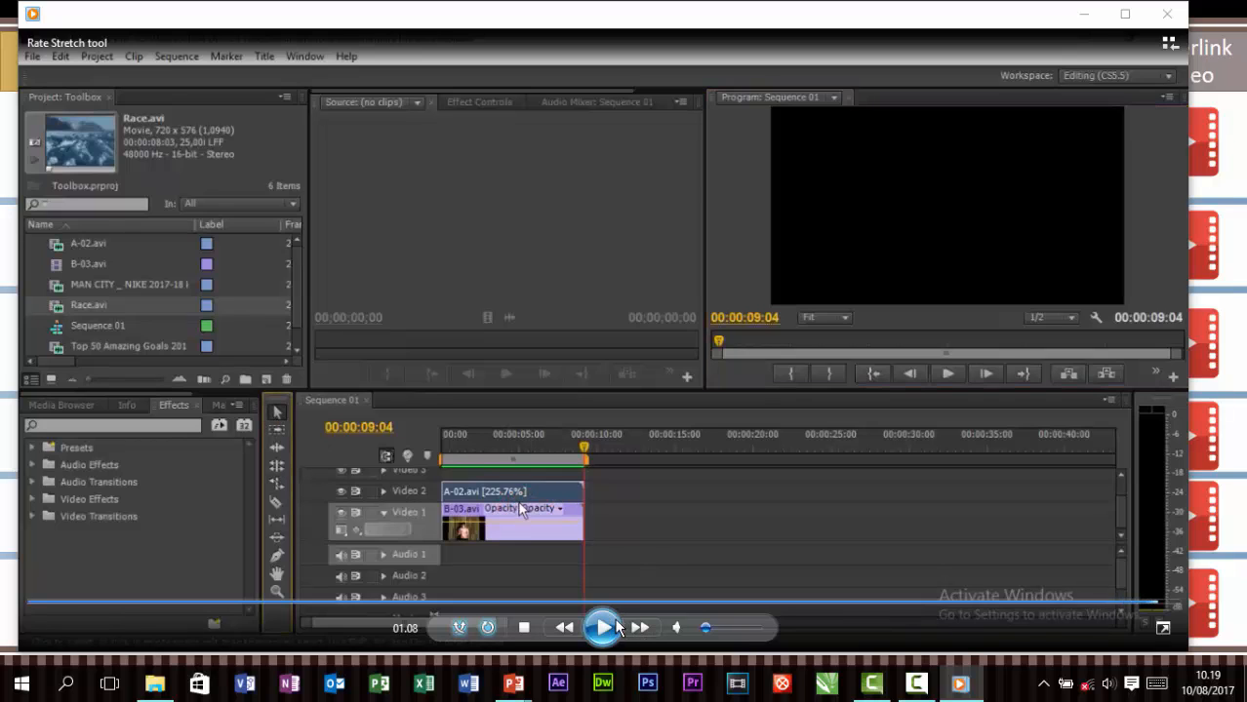
pyautogui.click(1163, 16)
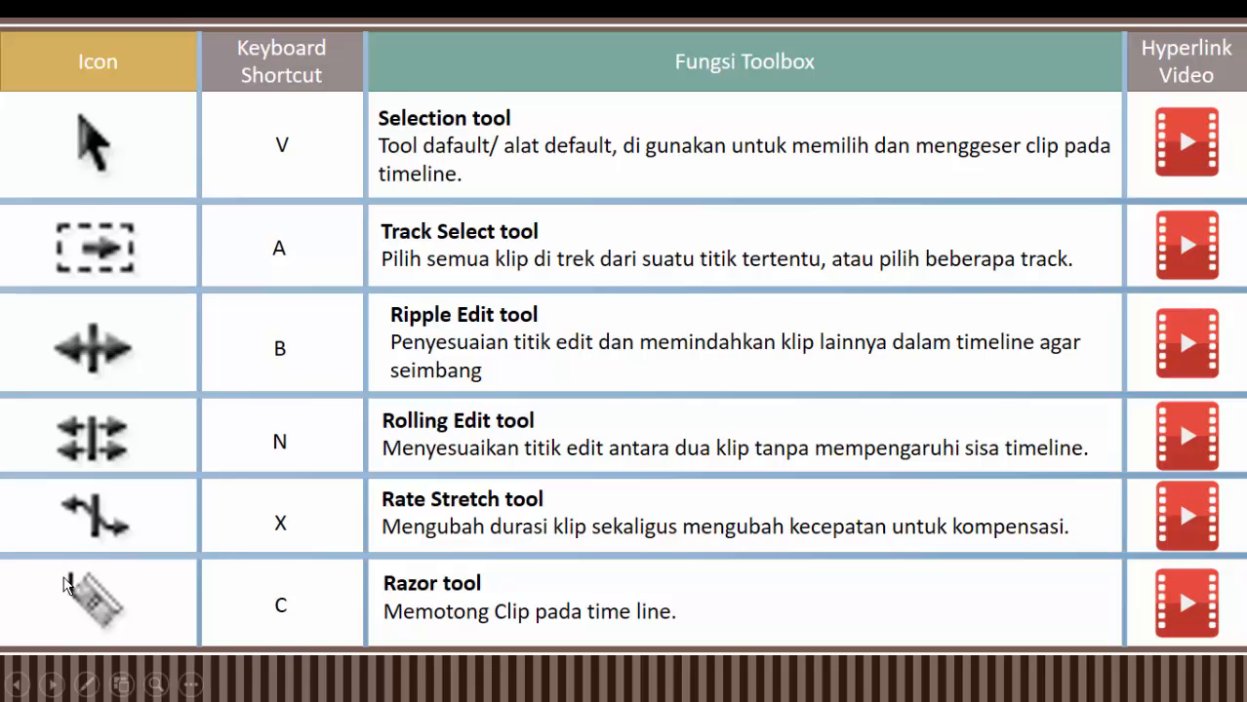
# Open the Razor tool video linked on the toolbox slide, watch the clip-cutting demonstration, and close it.
pyautogui.click(1169, 601)
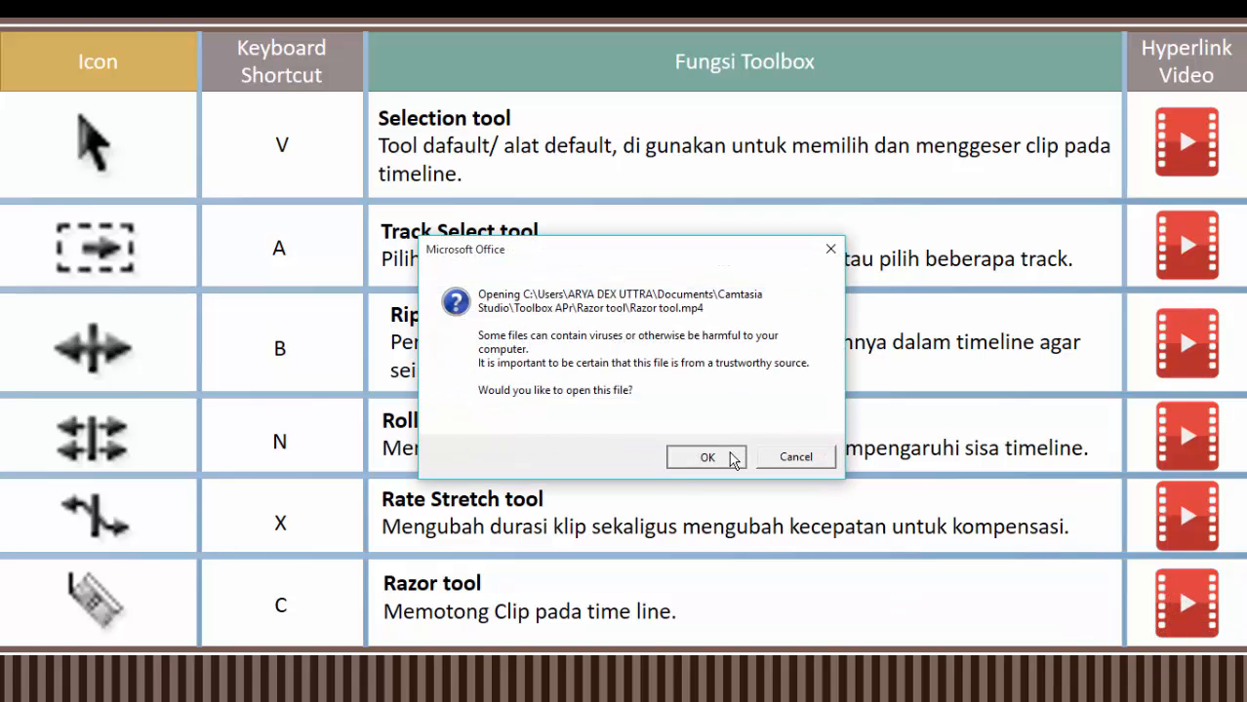
pyautogui.click(716, 455)
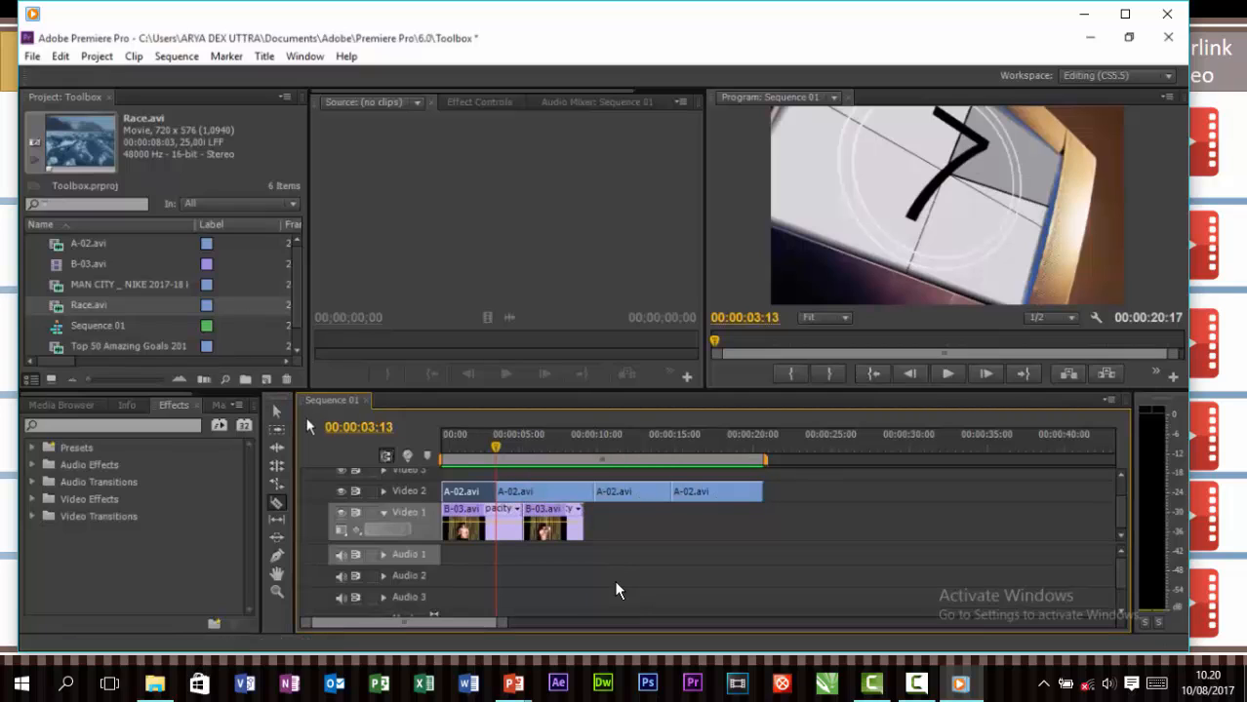
pyautogui.moveTo(602, 626)
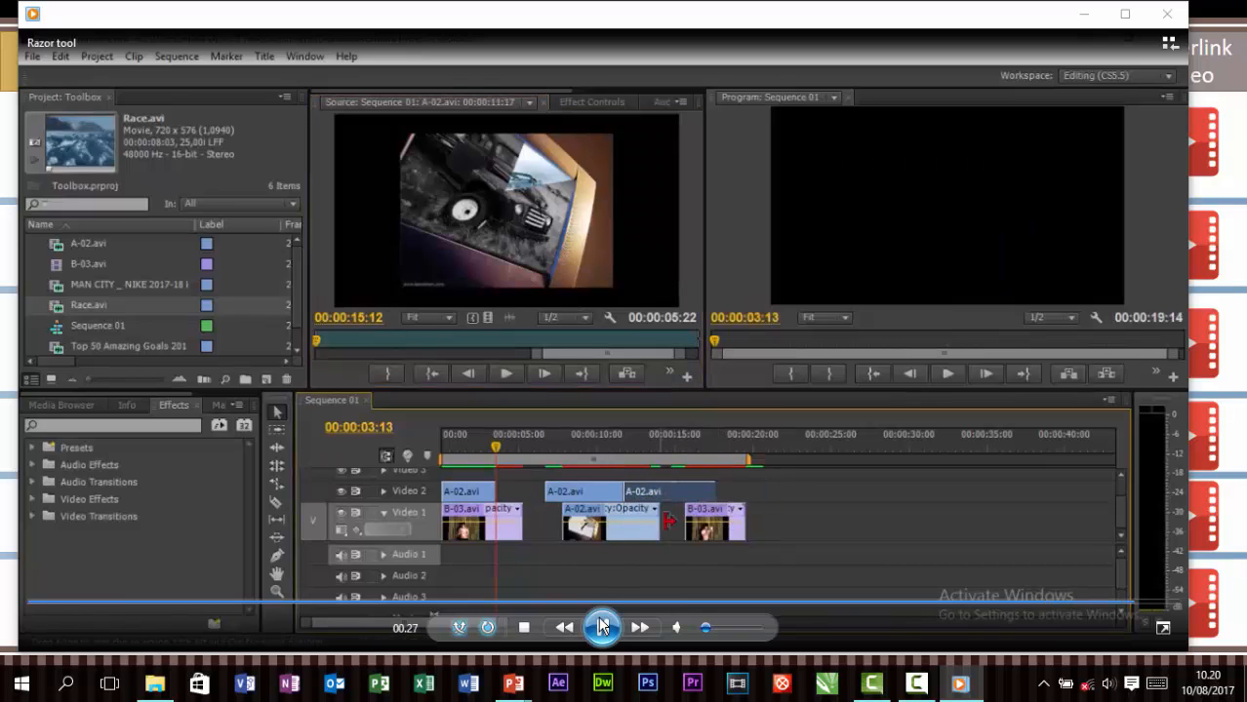
pyautogui.click(603, 628)
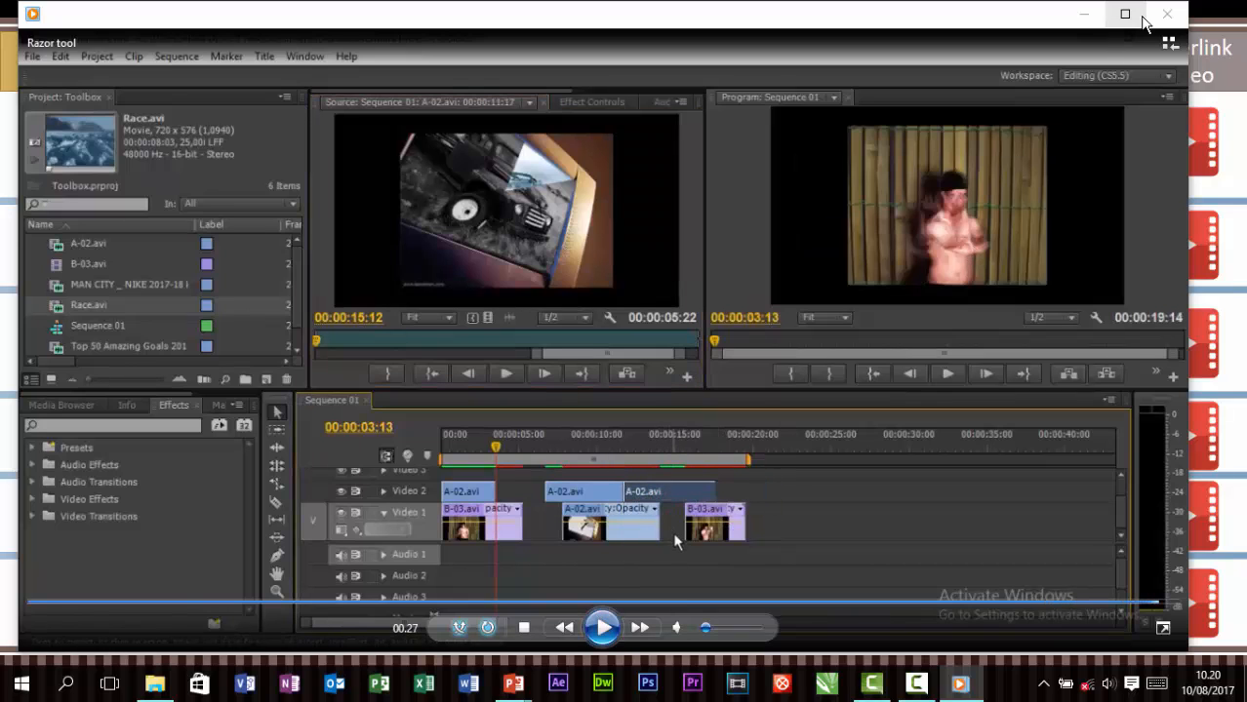
pyautogui.click(1167, 14)
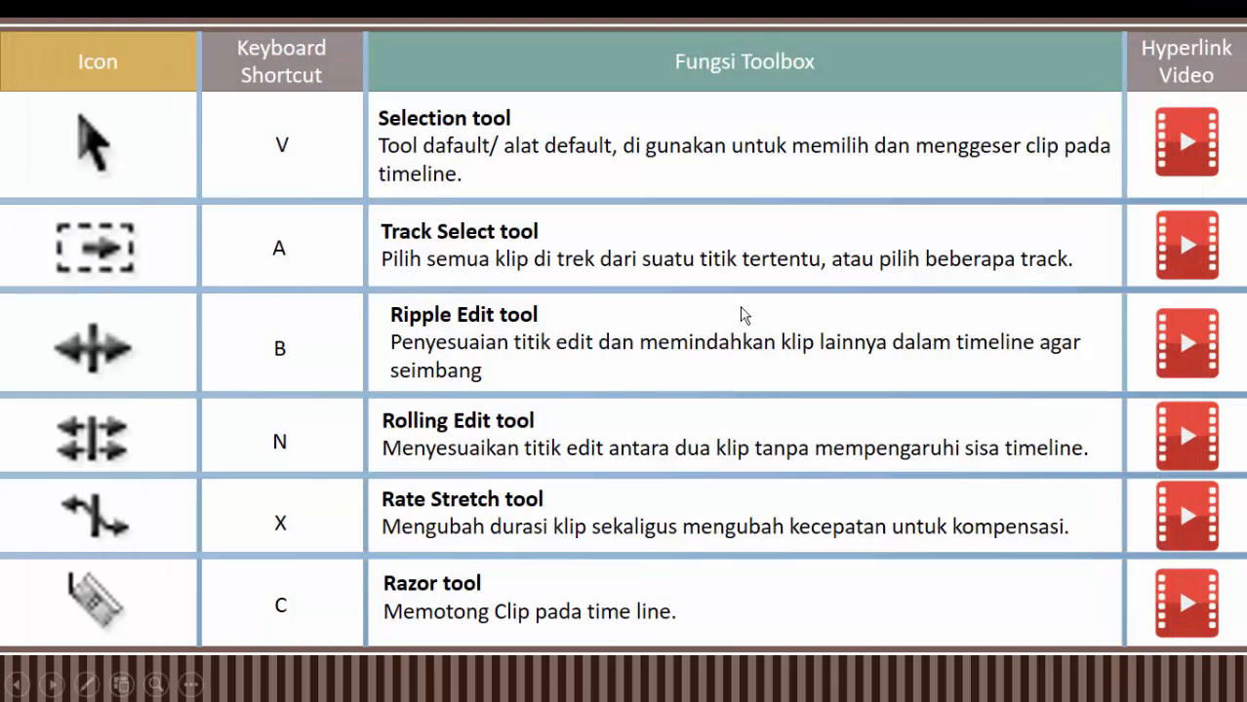
# Advance to the next toolbox slide and play its linked Slip tool video, pausing during the B-03.avi slip demonstration.
pyautogui.click(733, 355)
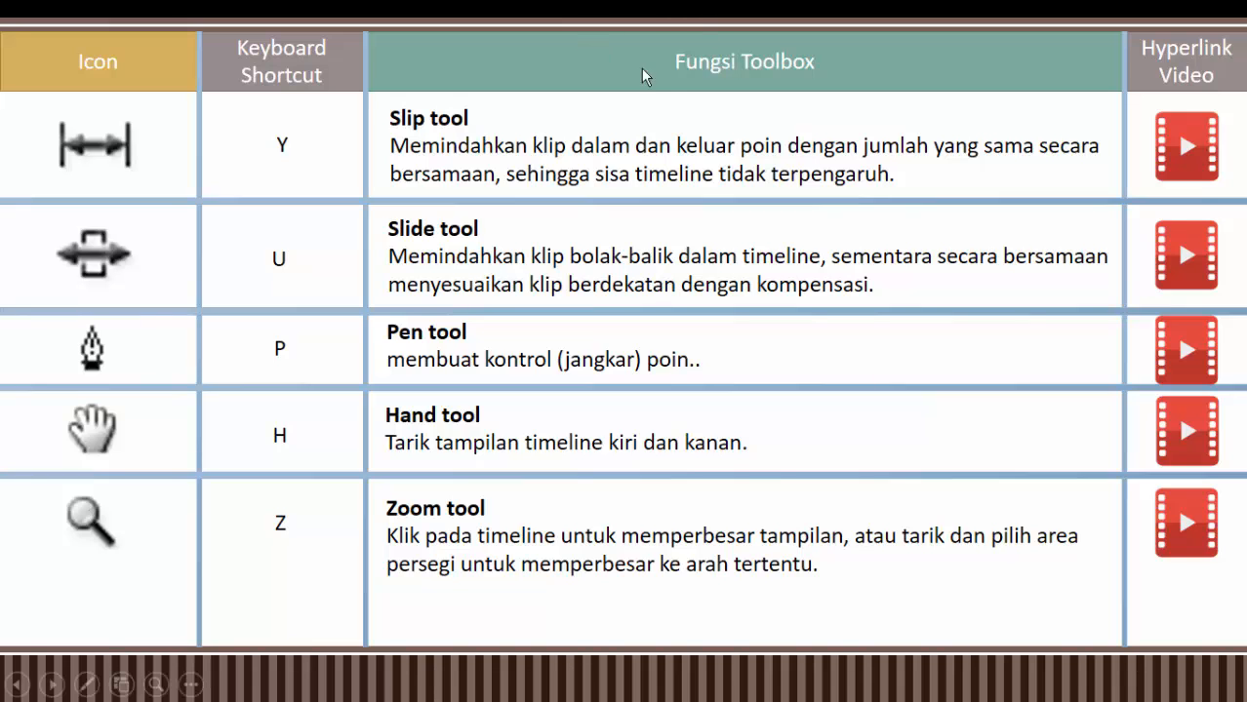
pyautogui.click(1206, 140)
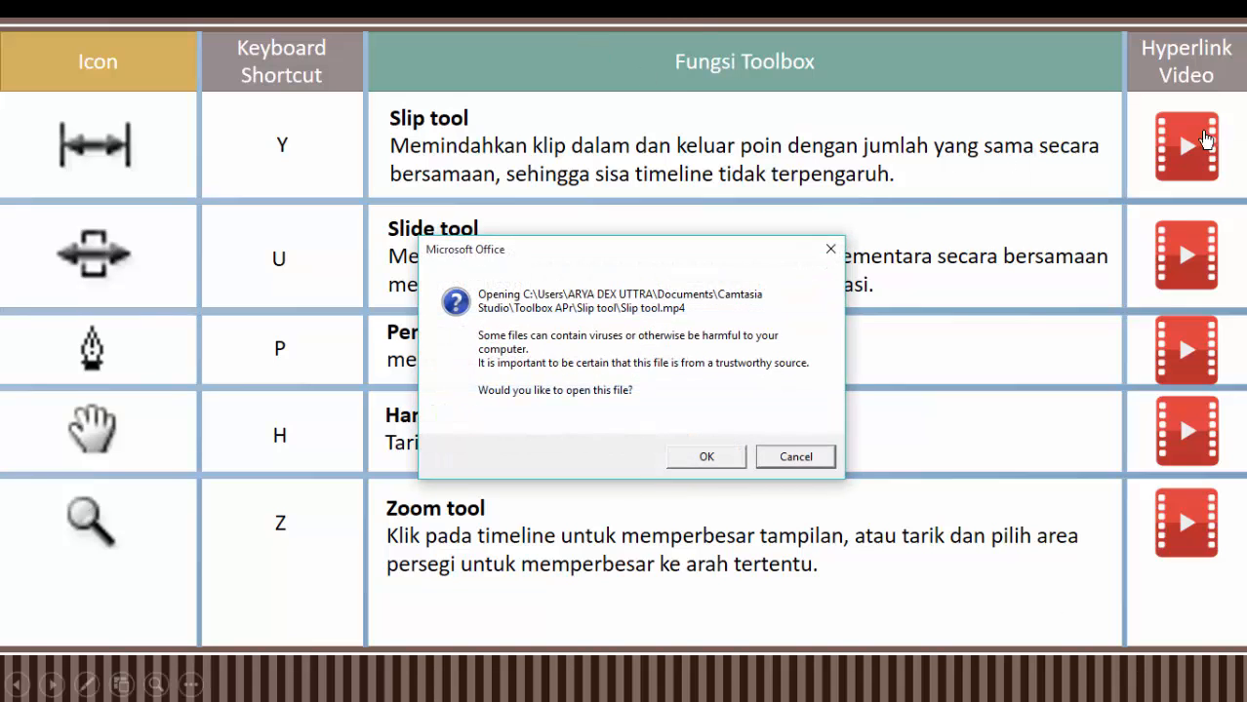
pyautogui.click(706, 457)
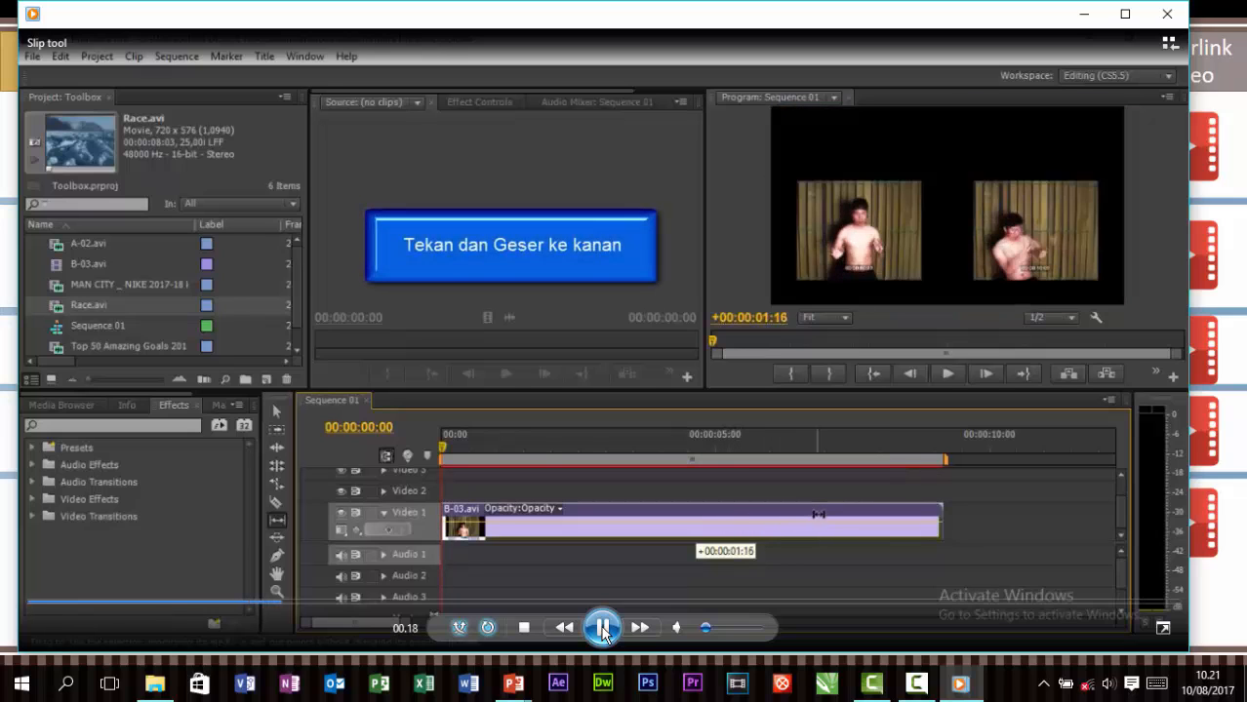
pyautogui.click(603, 629)
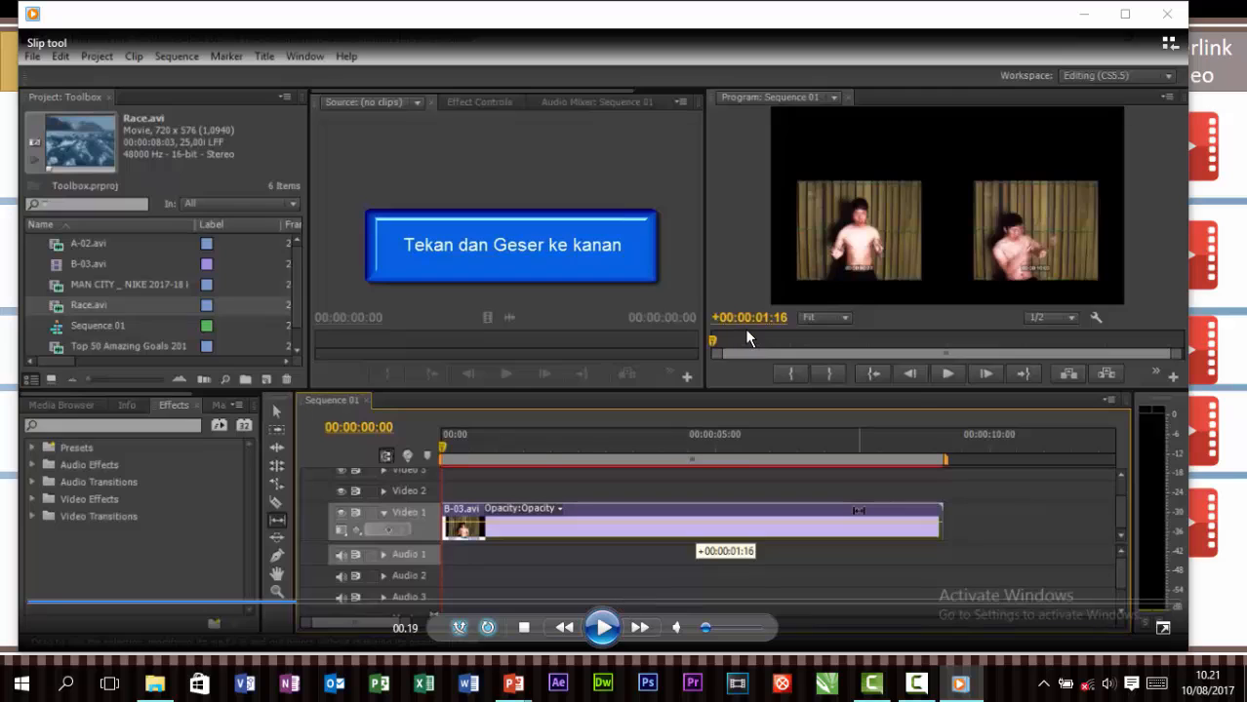
pyautogui.click(603, 627)
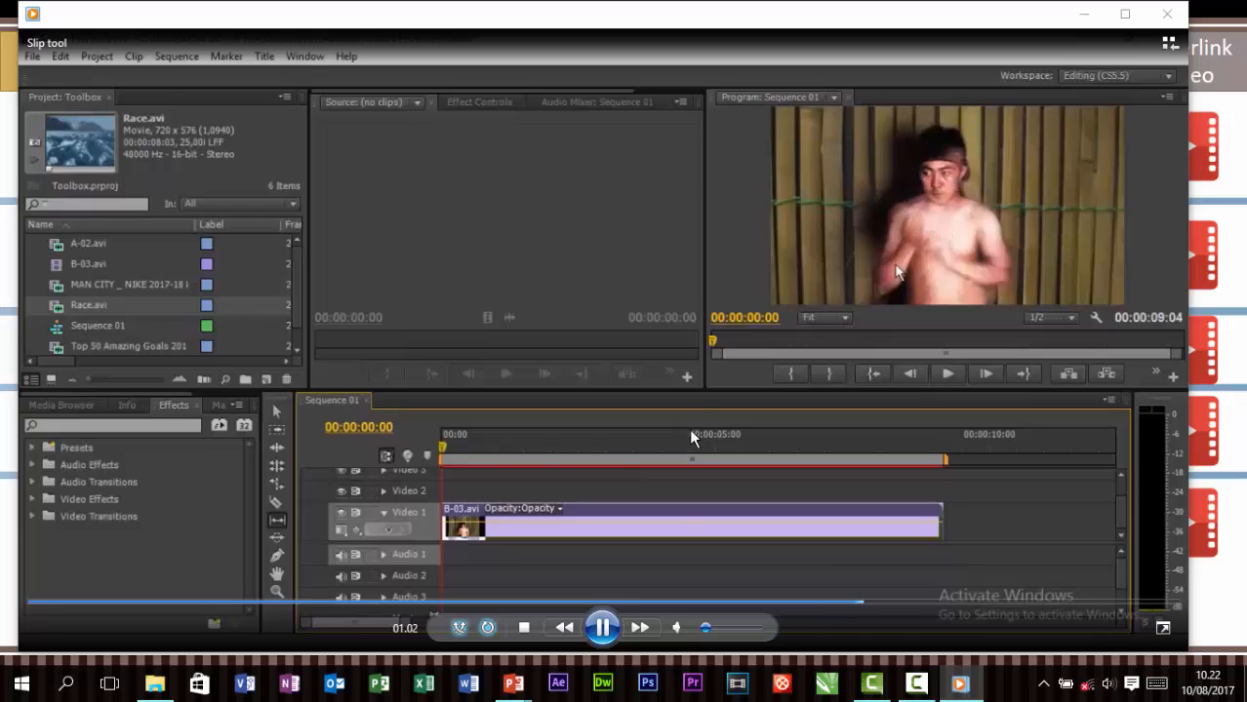
# Watch the rest of the Slip tool video, pausing at the undo and redo comparison of the clip's opening frame, and close it.
pyautogui.click(609, 626)
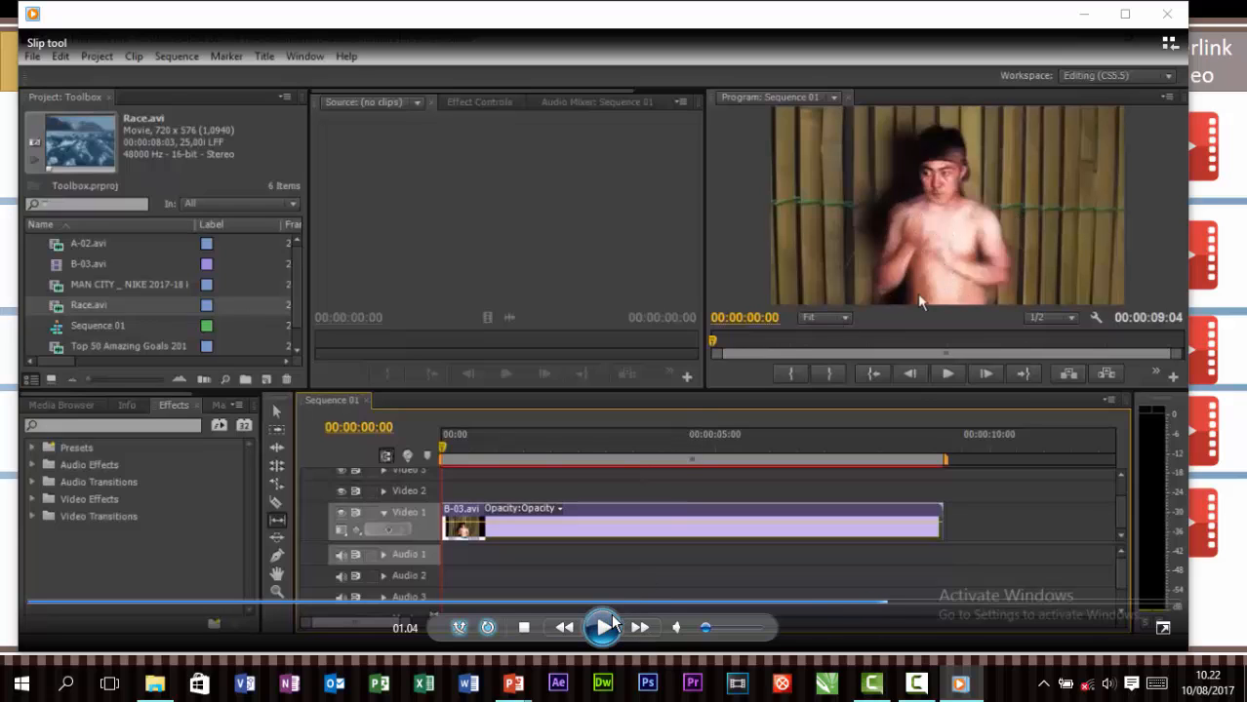
pyautogui.click(610, 626)
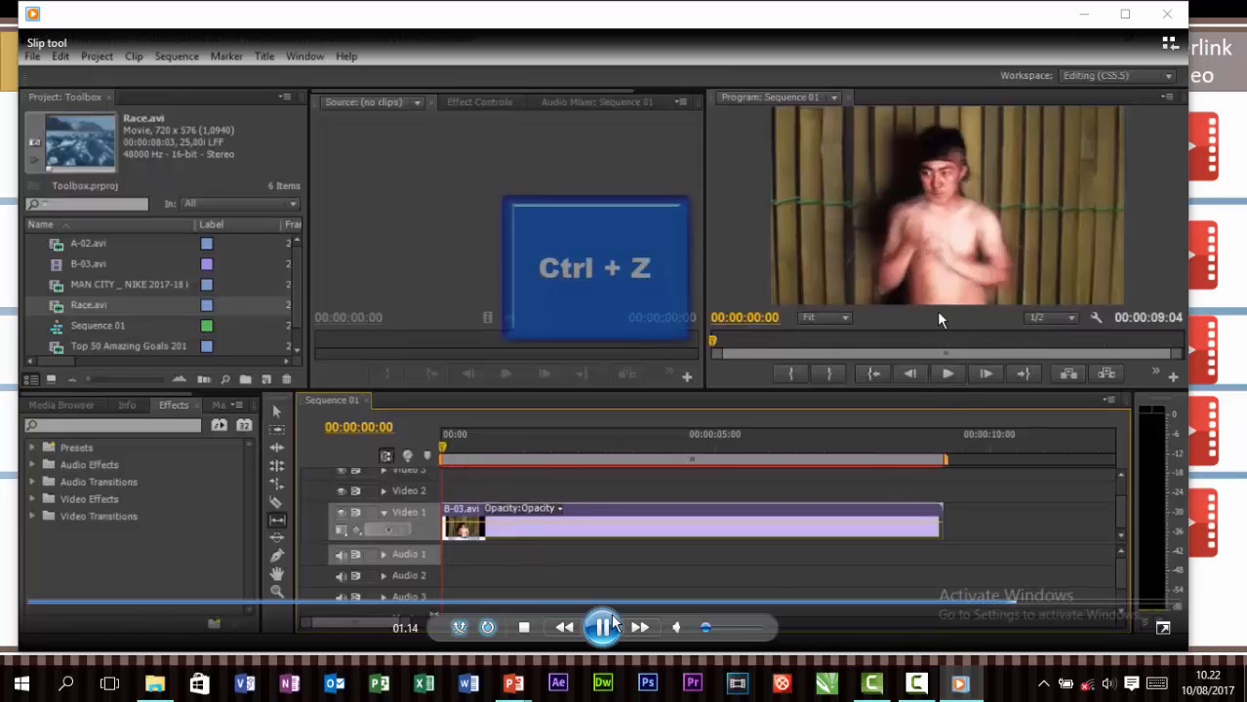
pyautogui.click(603, 627)
pyautogui.click(612, 622)
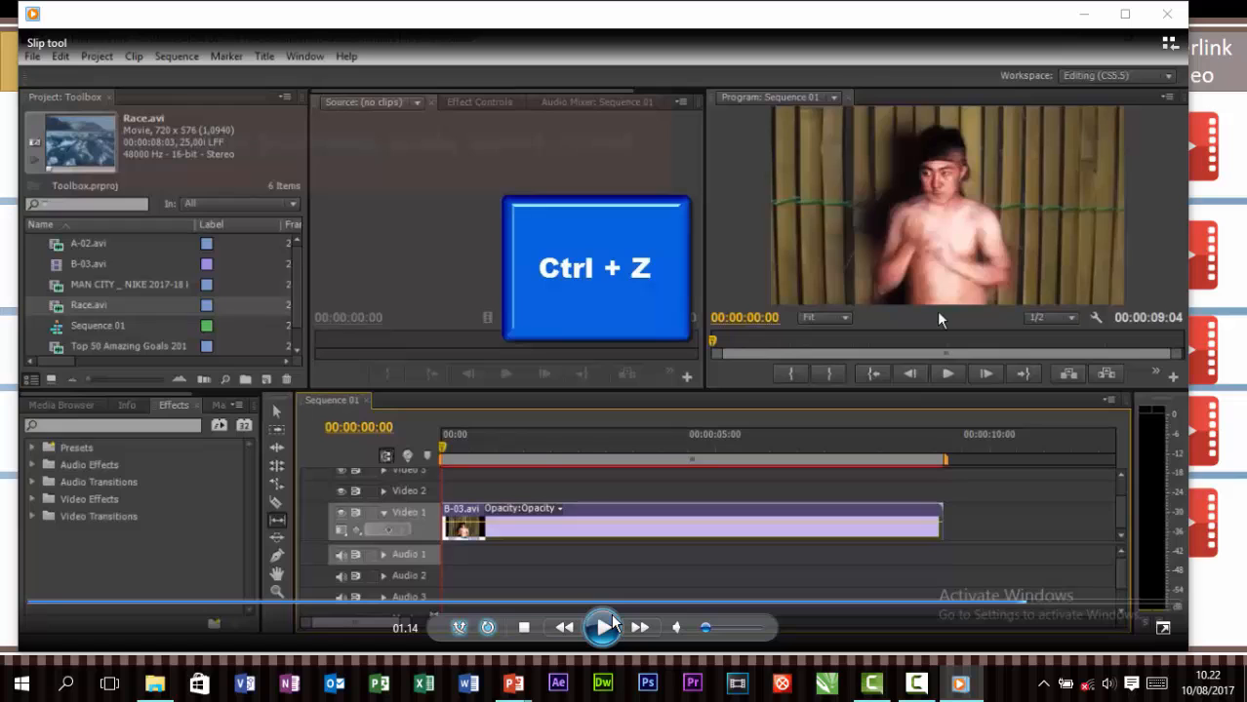
pyautogui.click(613, 621)
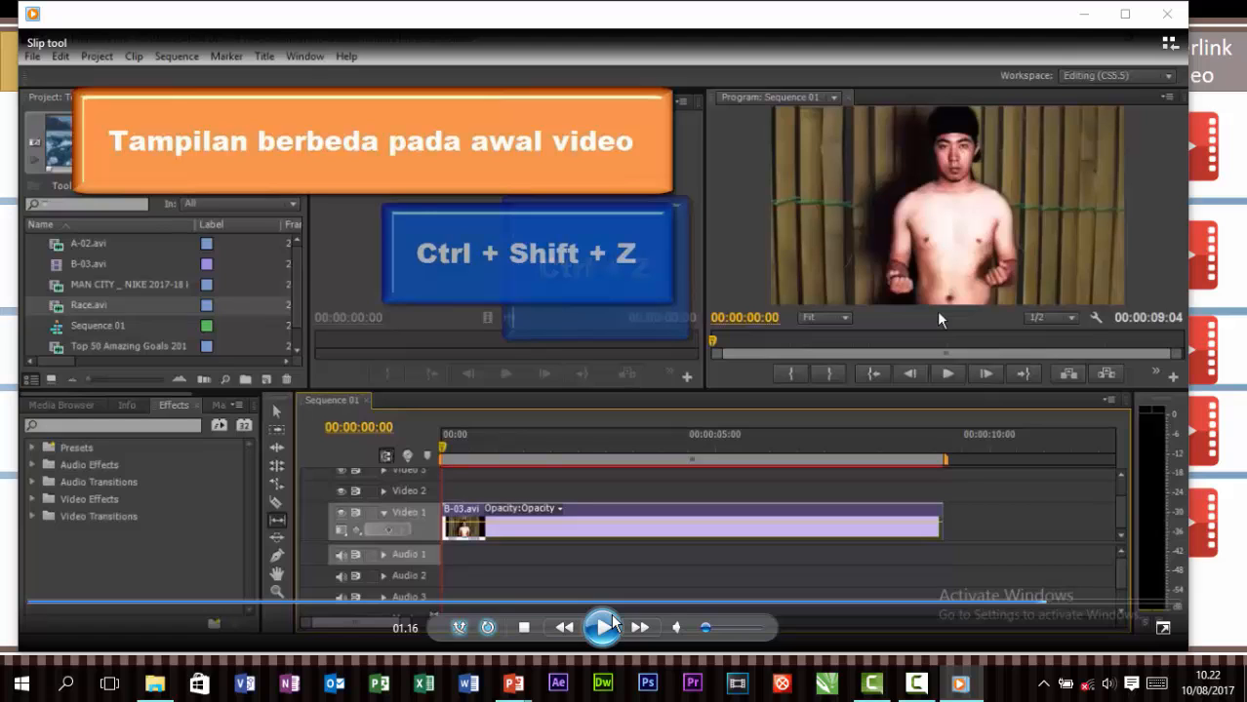
pyautogui.click(613, 622)
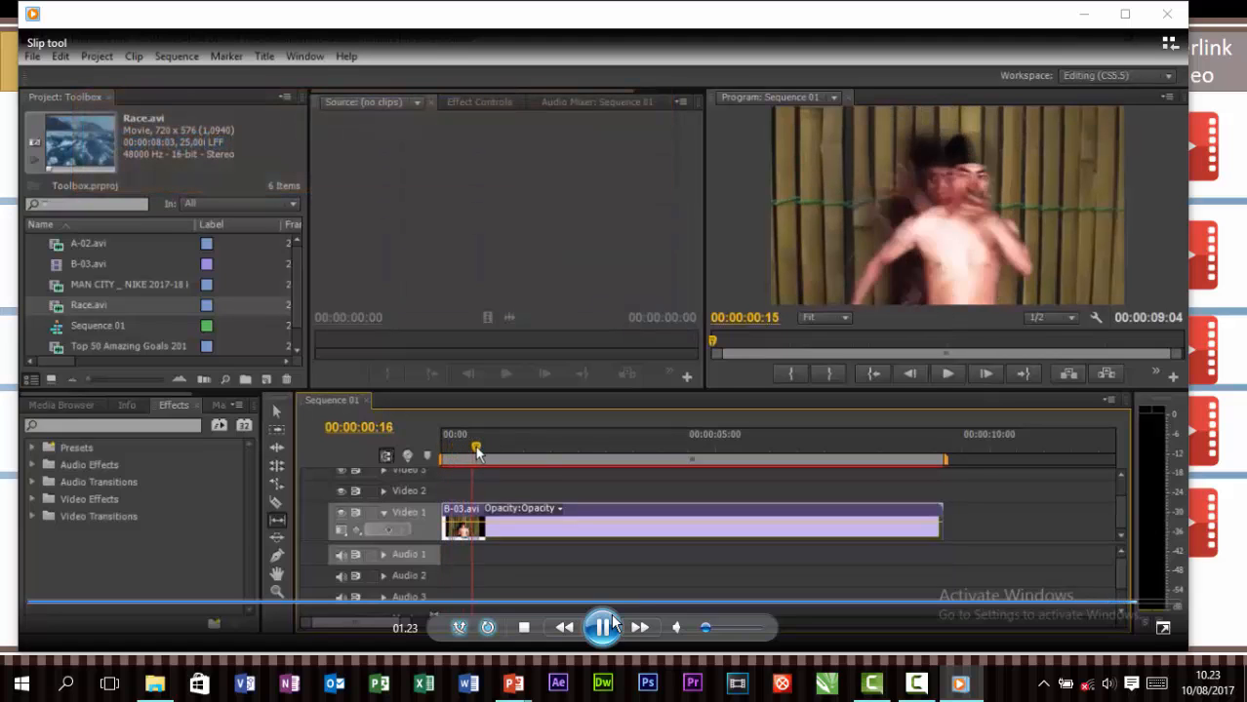
pyautogui.click(613, 625)
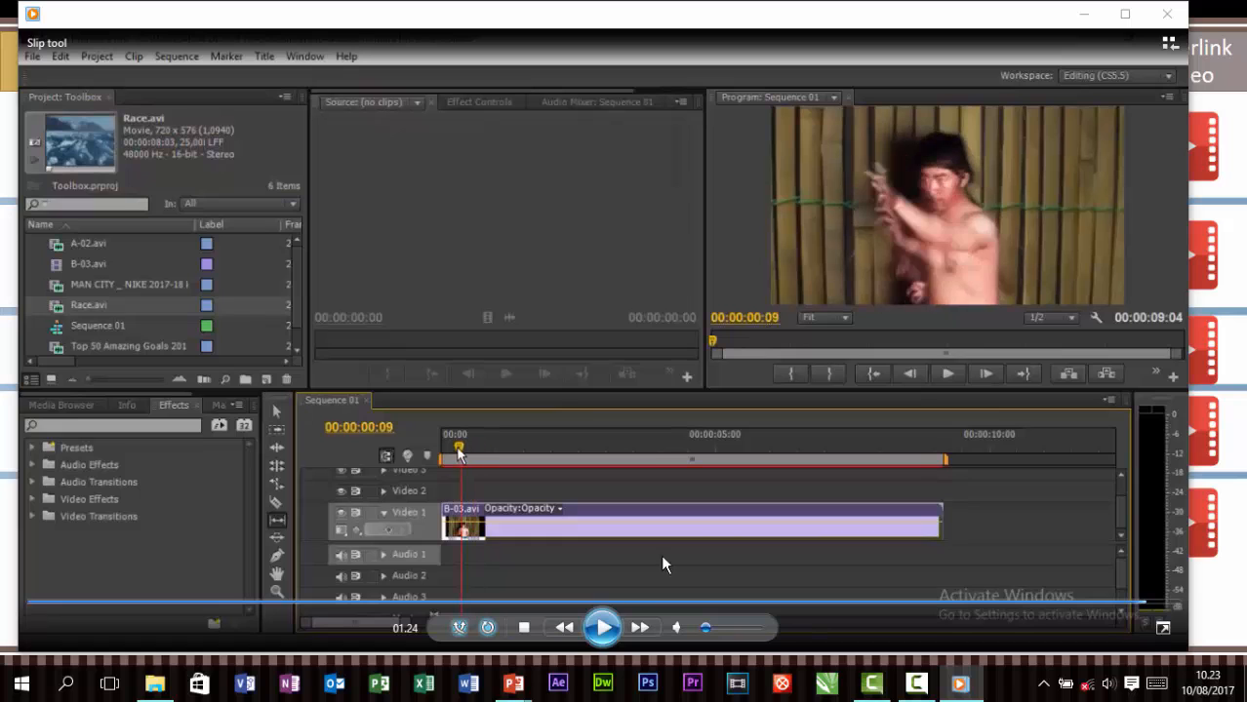
pyautogui.click(1164, 17)
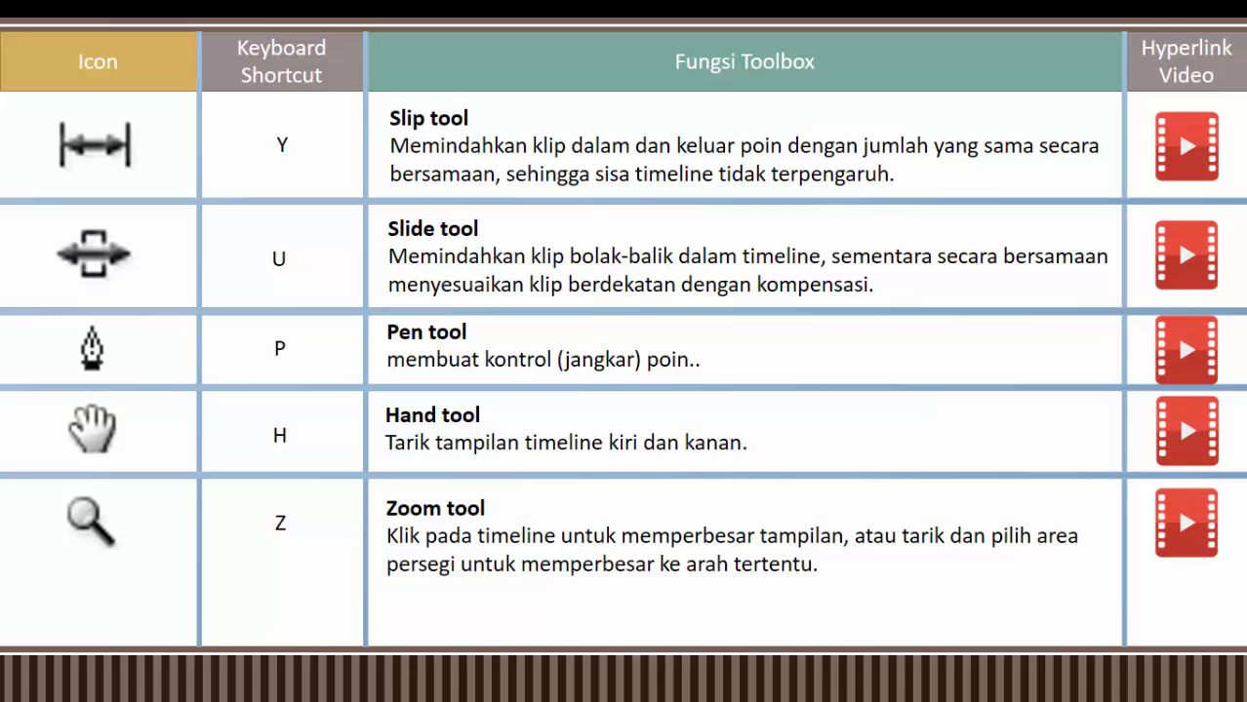
# Open the linked Slide tool video and play it, pausing to examine how sliding the middle B-03.avi clip affects its neighbours.
pyautogui.click(1192, 254)
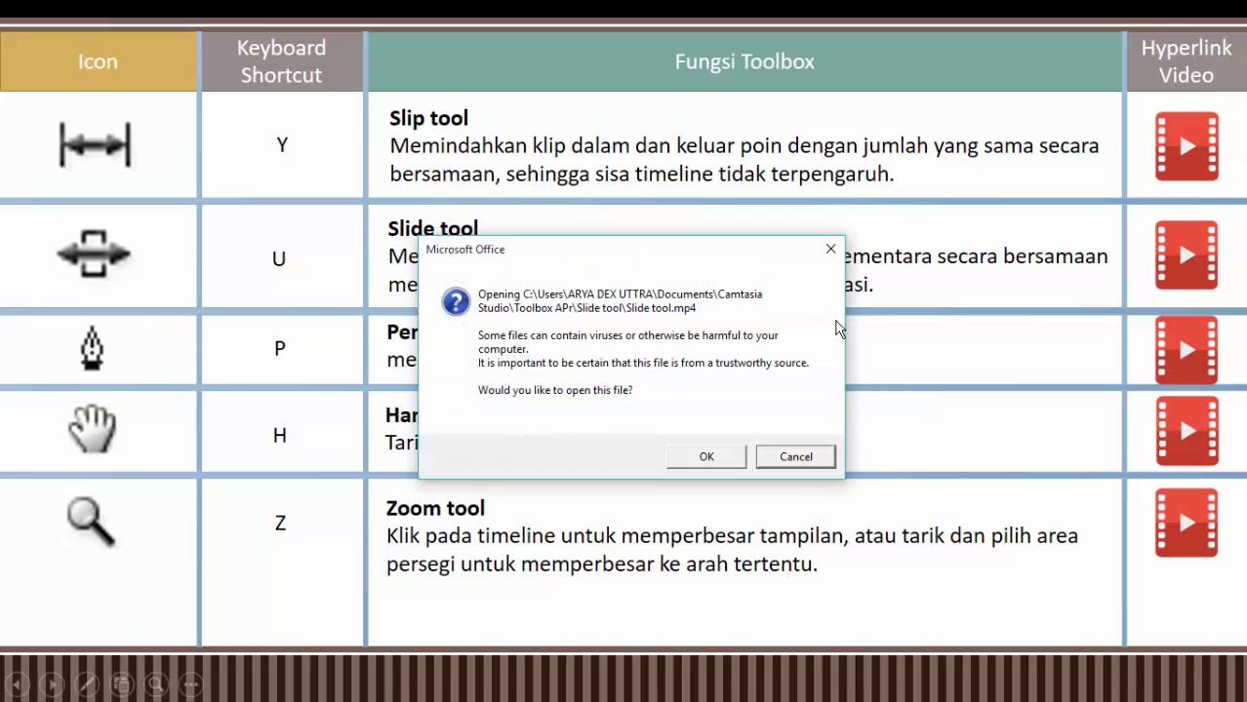
pyautogui.click(709, 458)
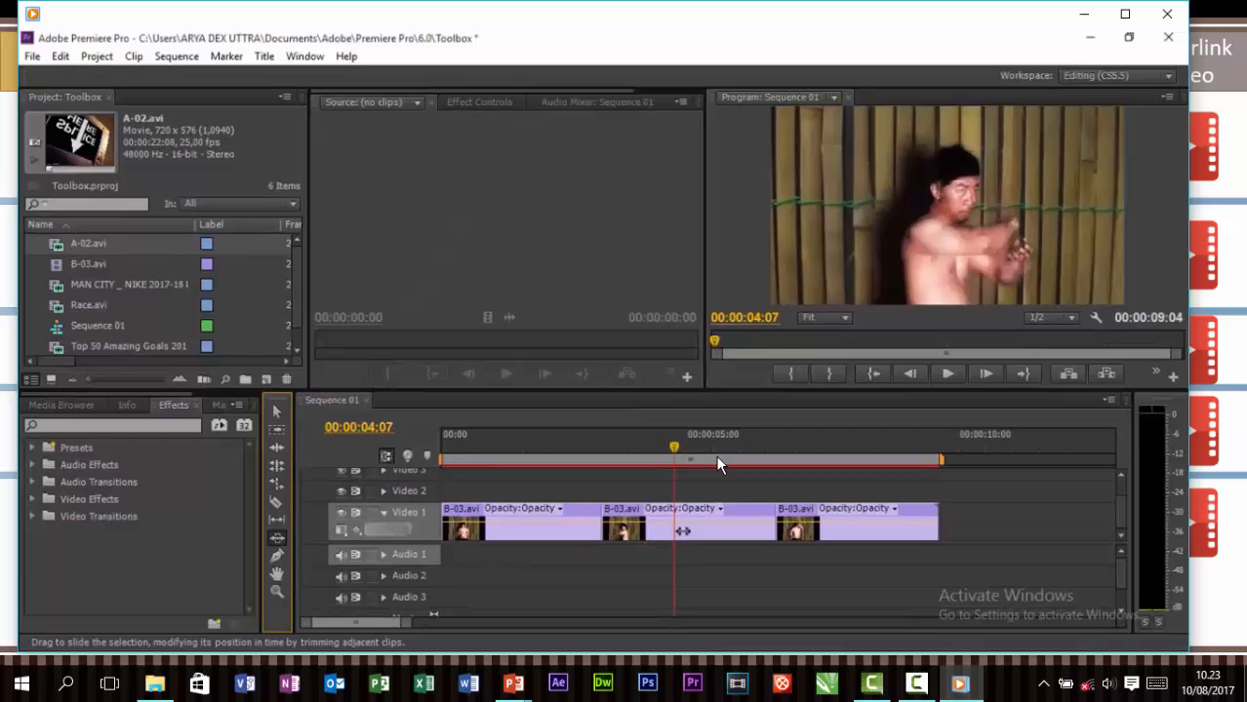
pyautogui.moveTo(632, 615)
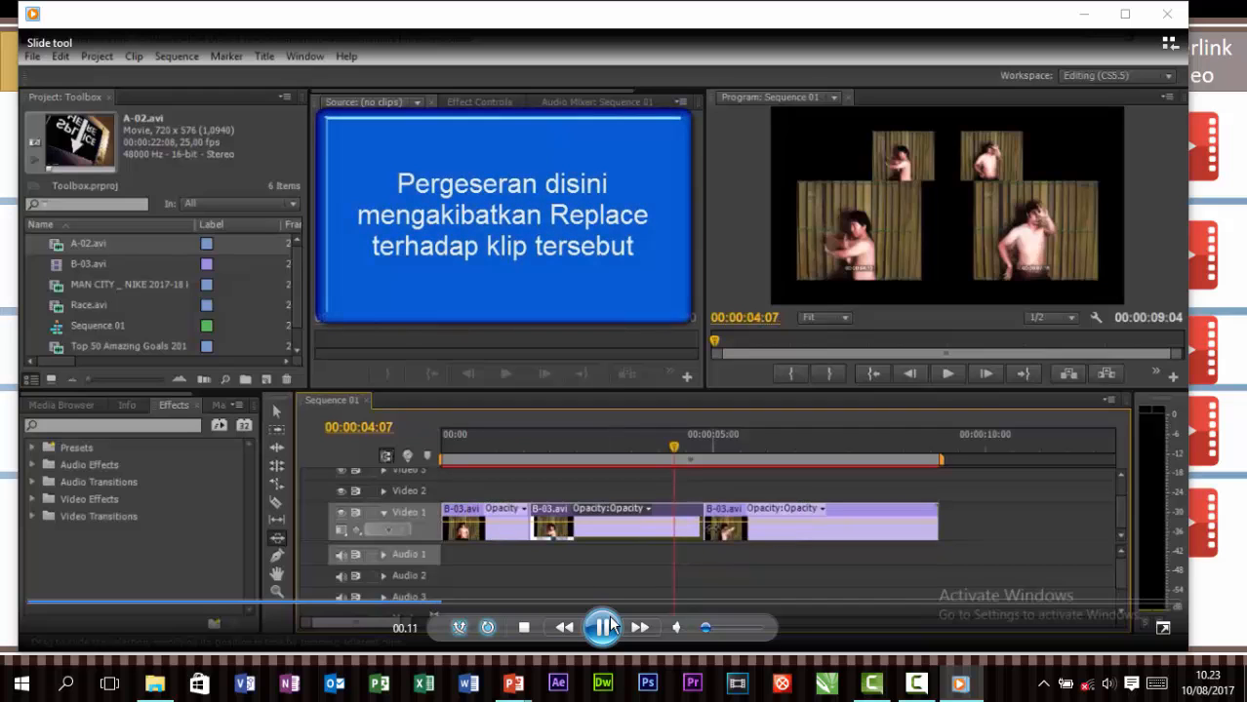
pyautogui.click(607, 626)
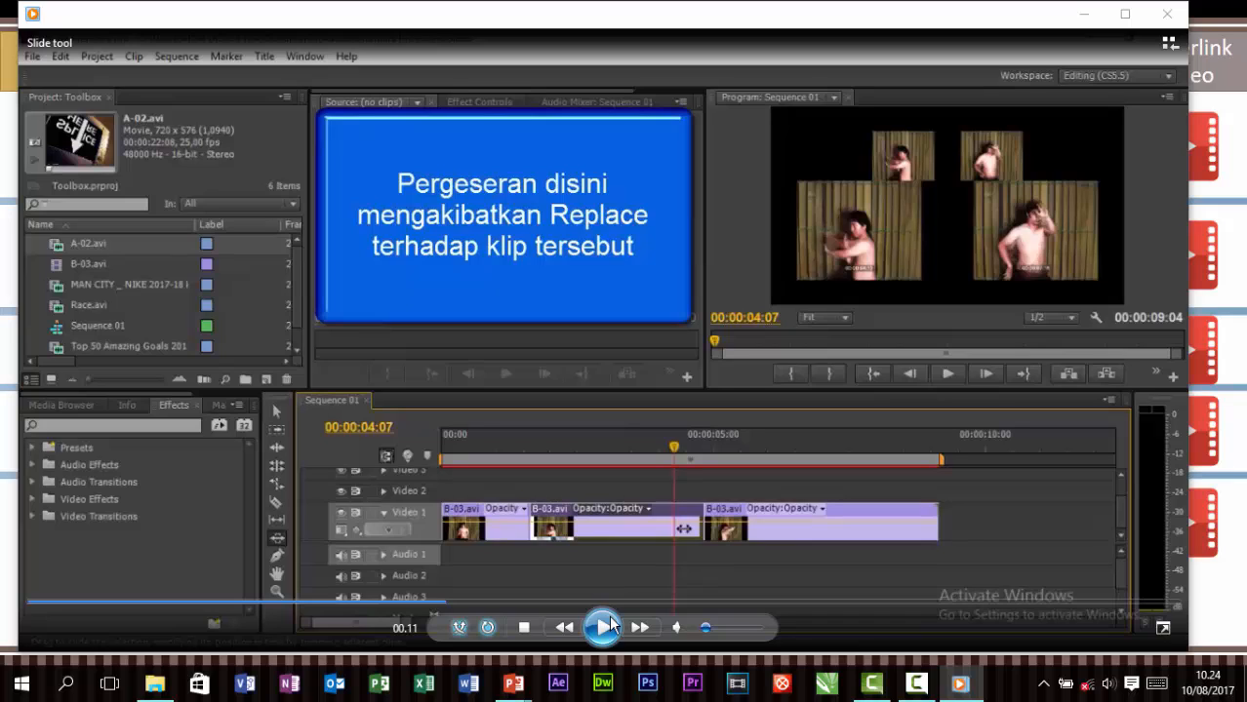
pyautogui.click(607, 627)
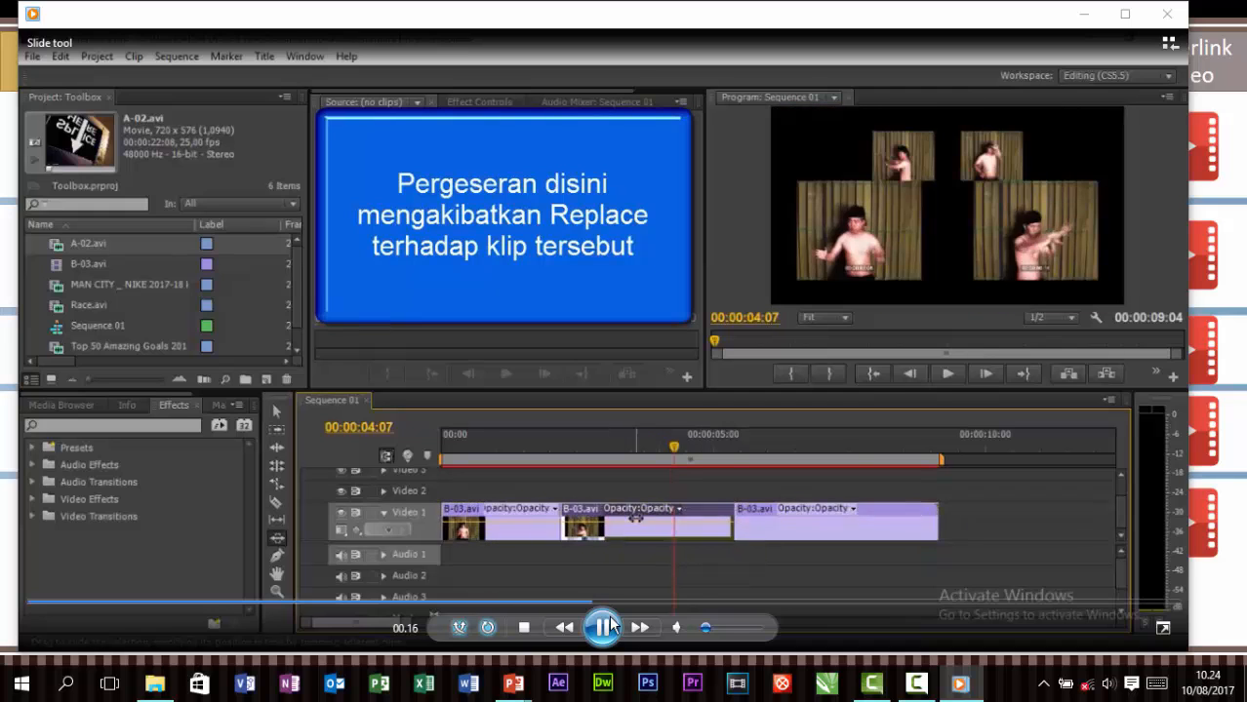
pyautogui.click(606, 626)
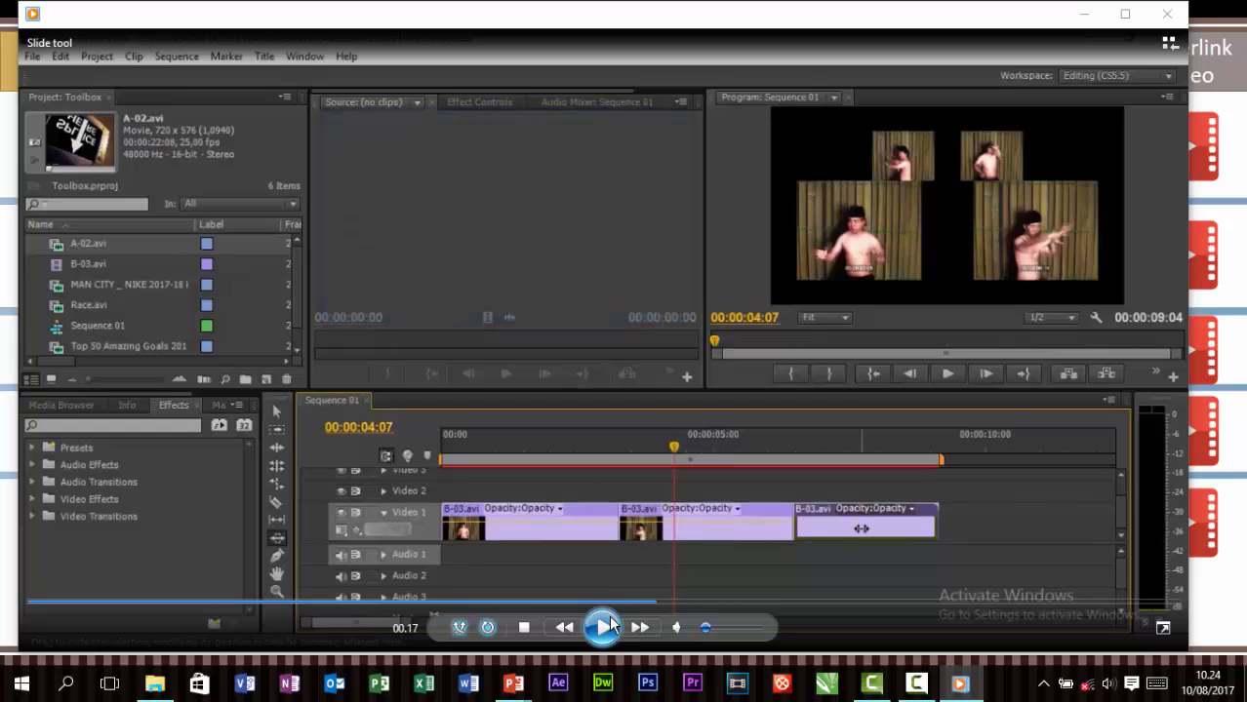
pyautogui.click(607, 626)
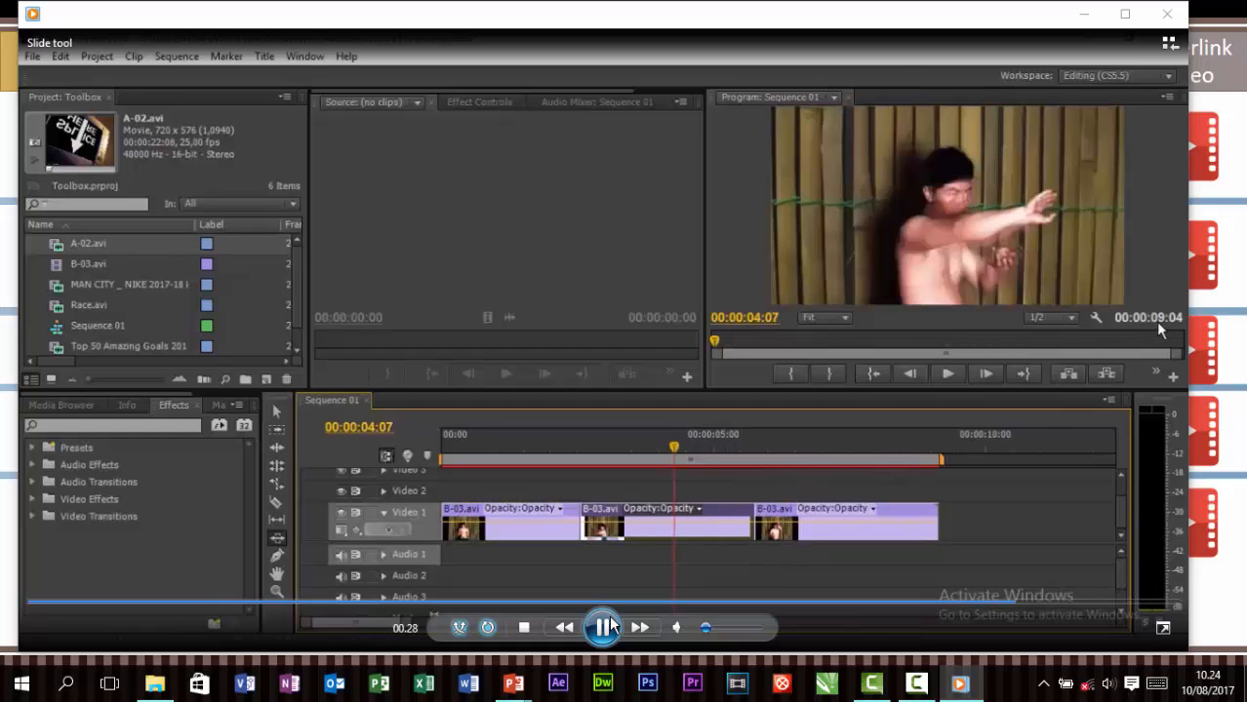
pyautogui.click(605, 627)
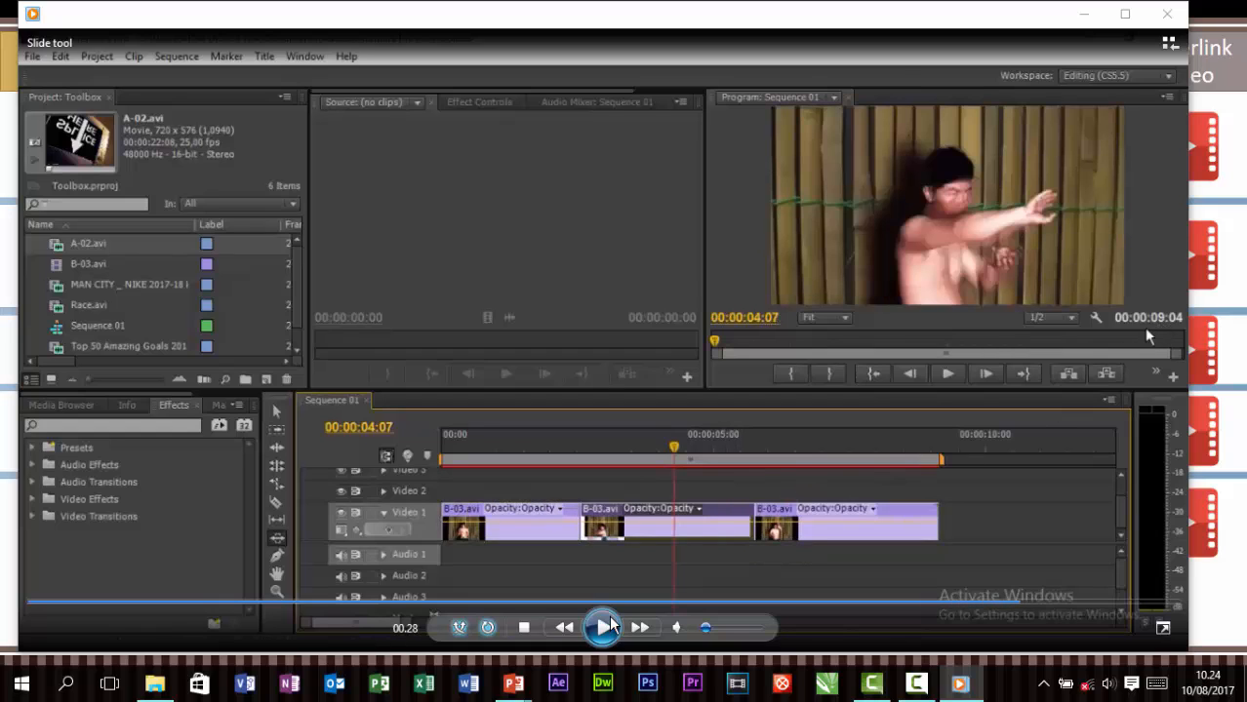